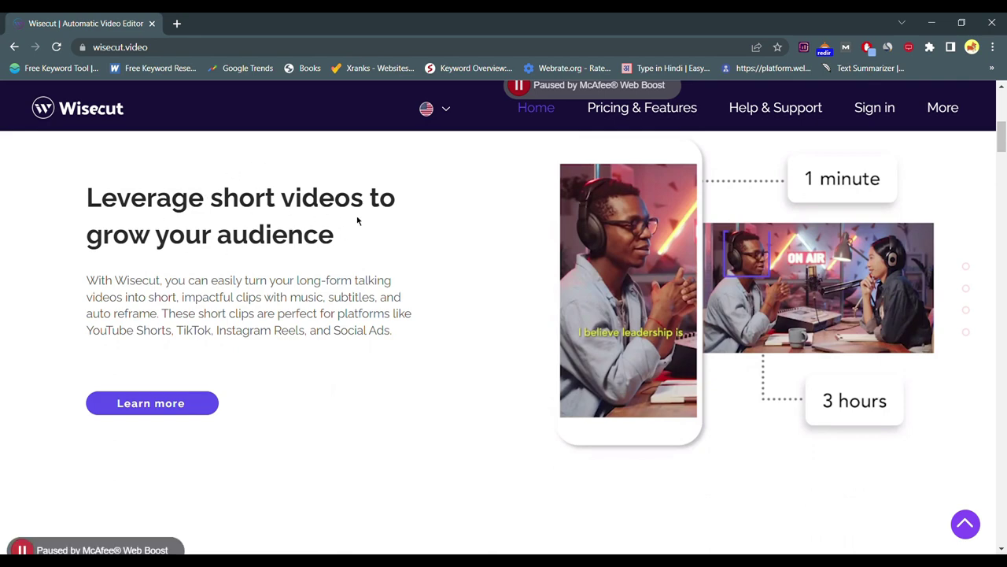
- Look through the feature sections of the Wisecut home page, from short videos to background music and use cases
scroll(708, 379, down, 5)
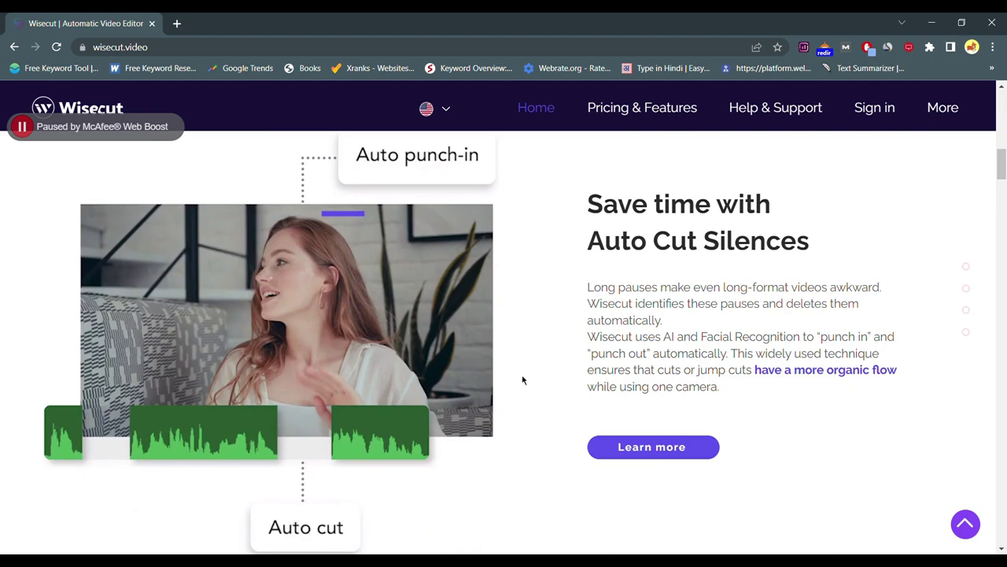
scroll(522, 380, down, 7)
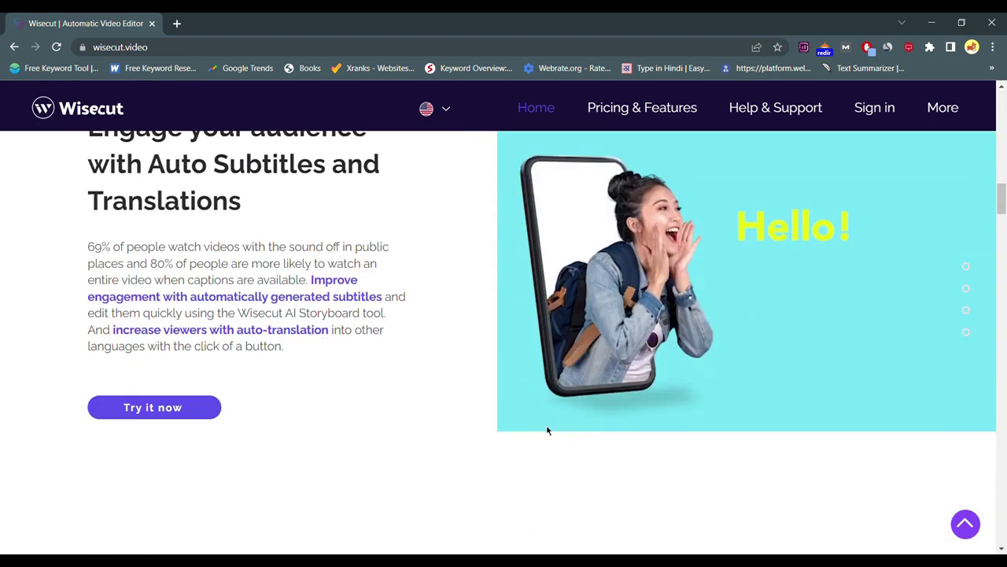
scroll(547, 430, down, 5)
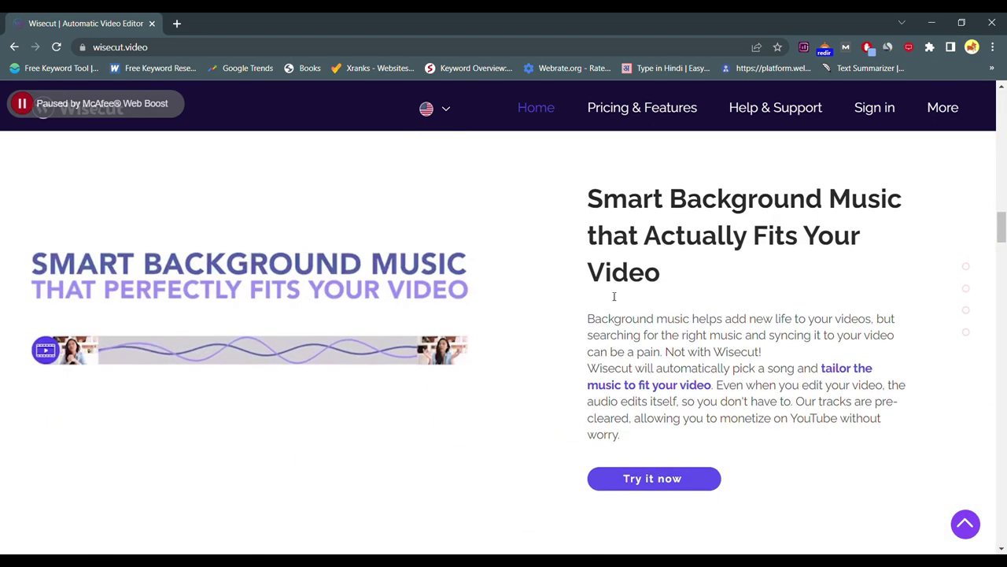
scroll(500, 470, down, 10)
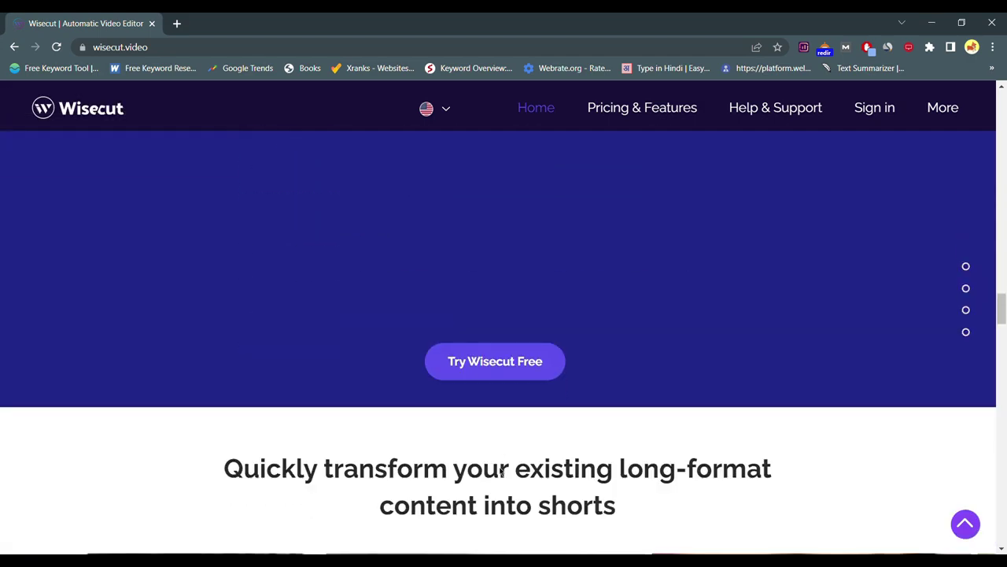
scroll(500, 470, down, 20)
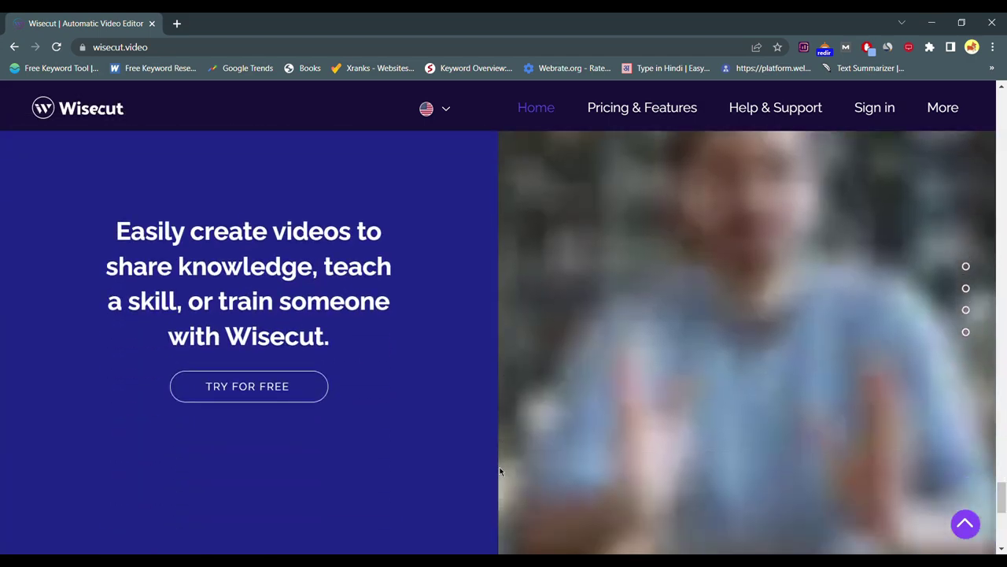
scroll(500, 470, down, 5)
scroll(500, 469, up, 20)
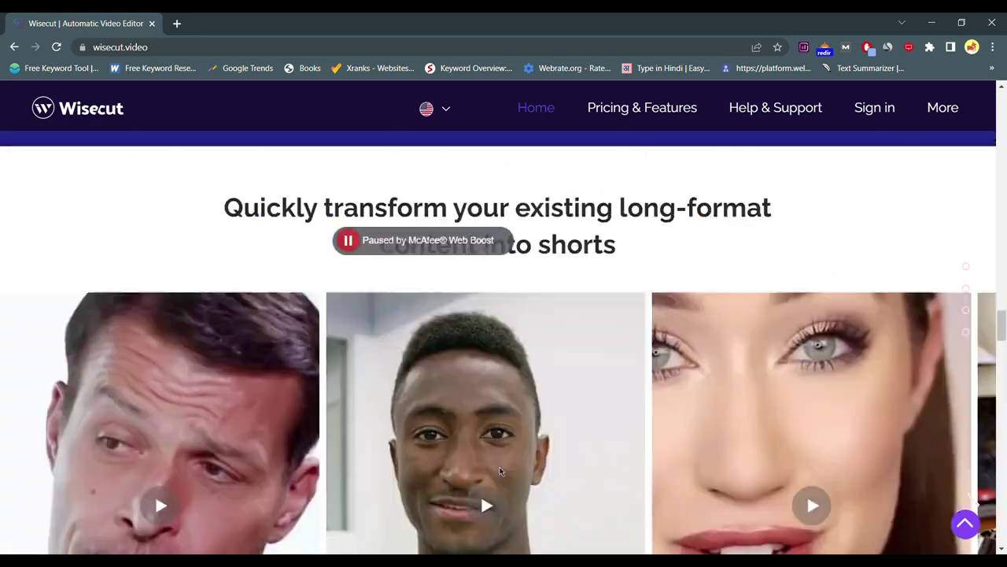
scroll(501, 469, up, 20)
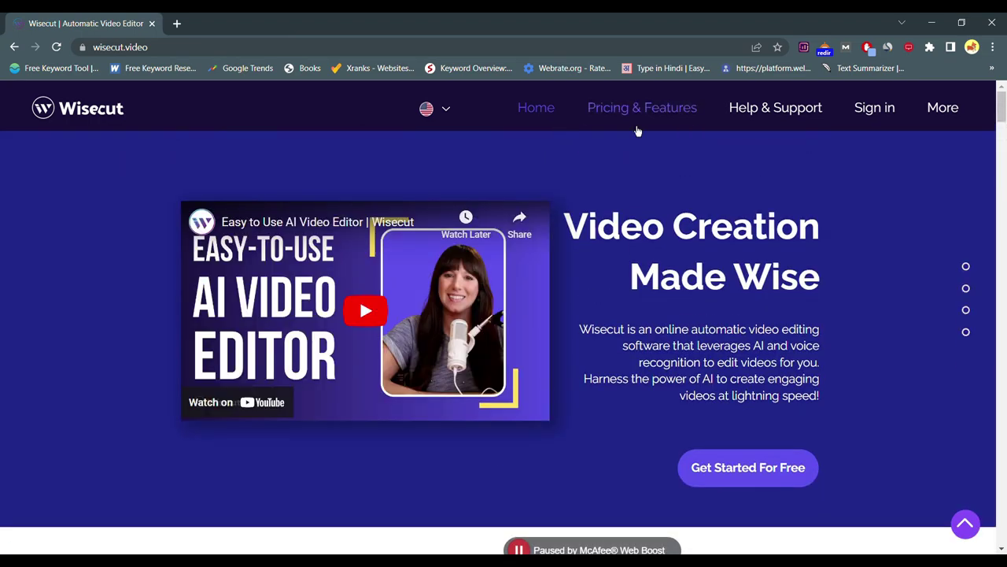
- Open the pricing page and compare the annual plans' prices, processing time, resolution, storage and file limits
click(638, 131)
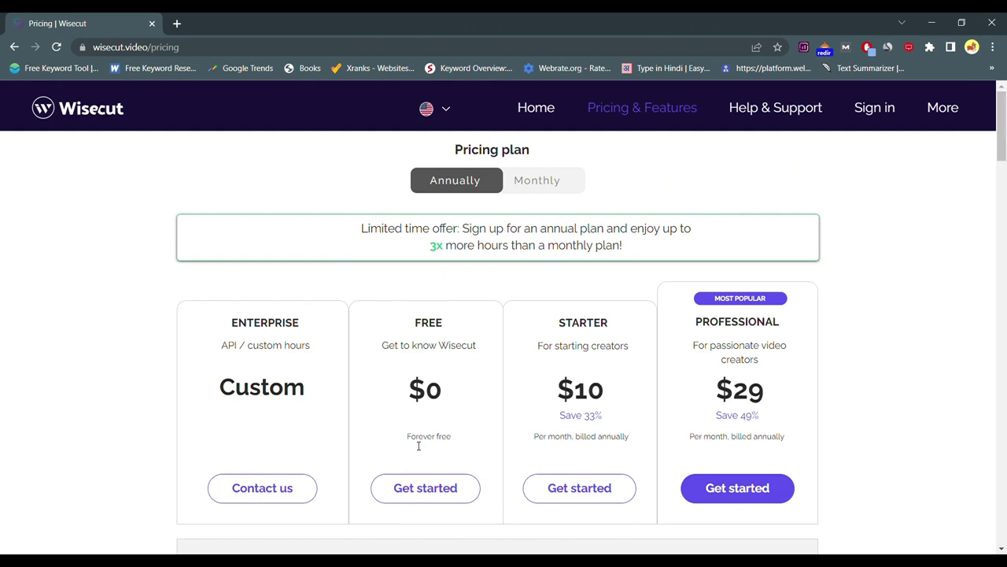
scroll(453, 463, down, 1)
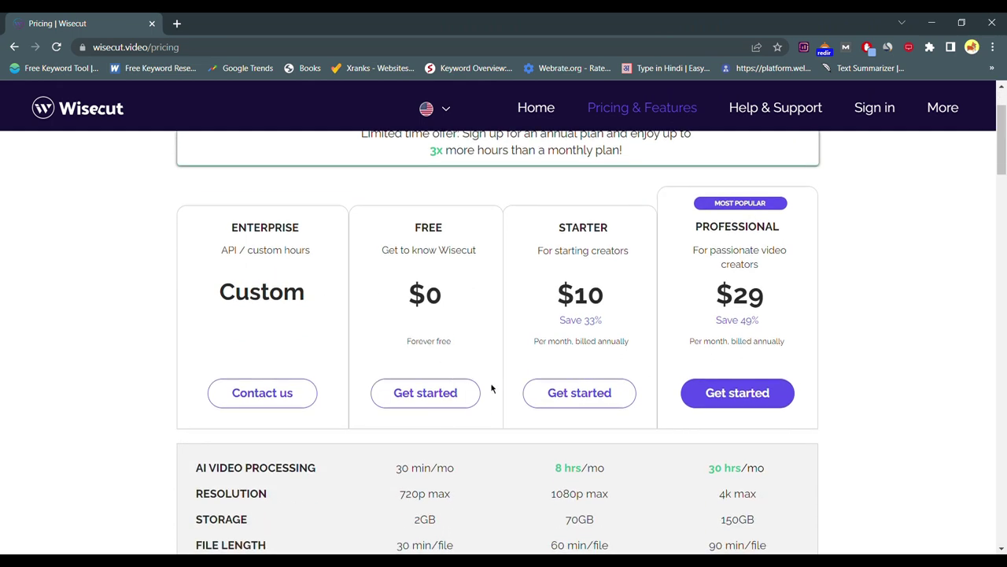
scroll(456, 381, down, 2)
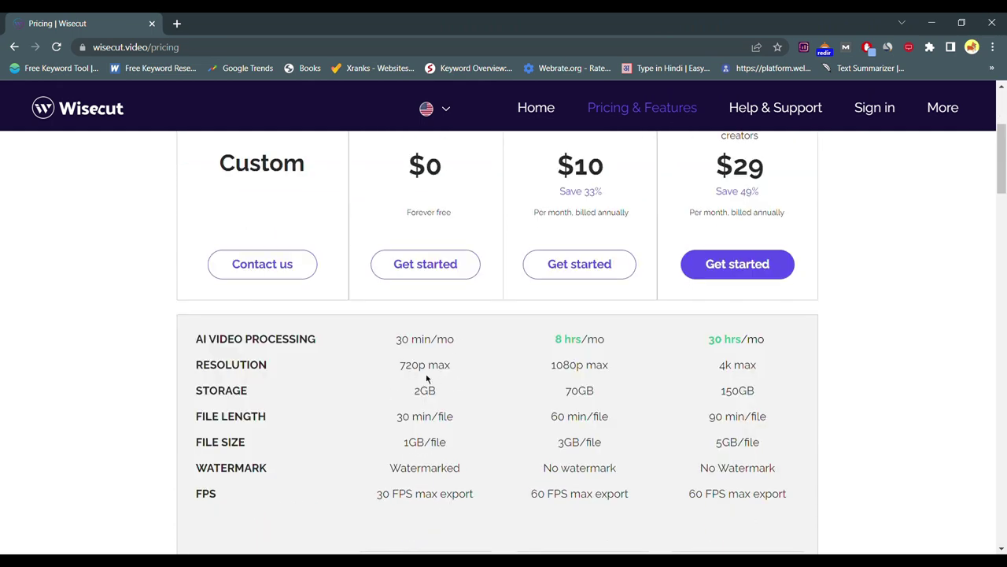
scroll(477, 389, down, 1)
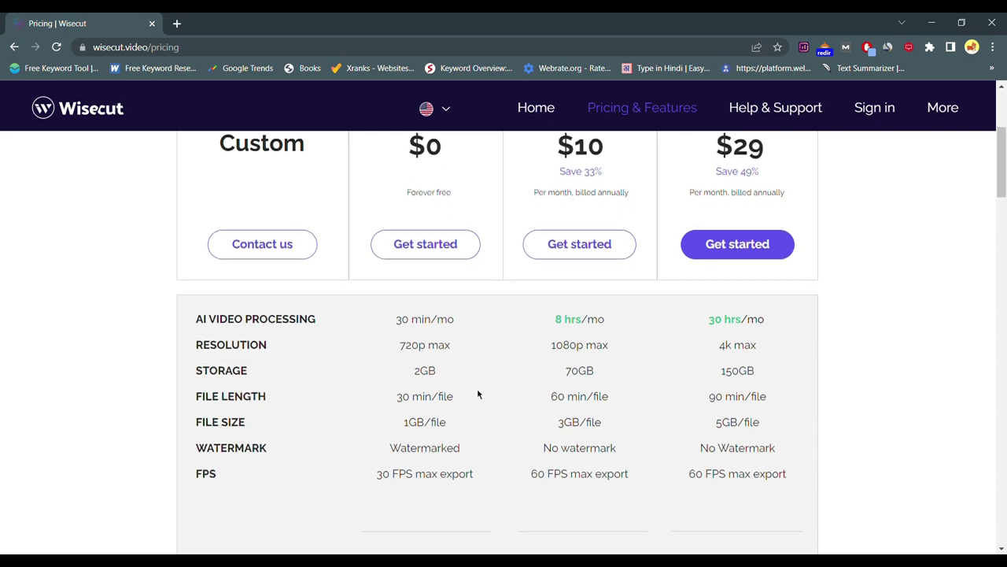
scroll(477, 388, down, 2)
scroll(477, 388, up, 5)
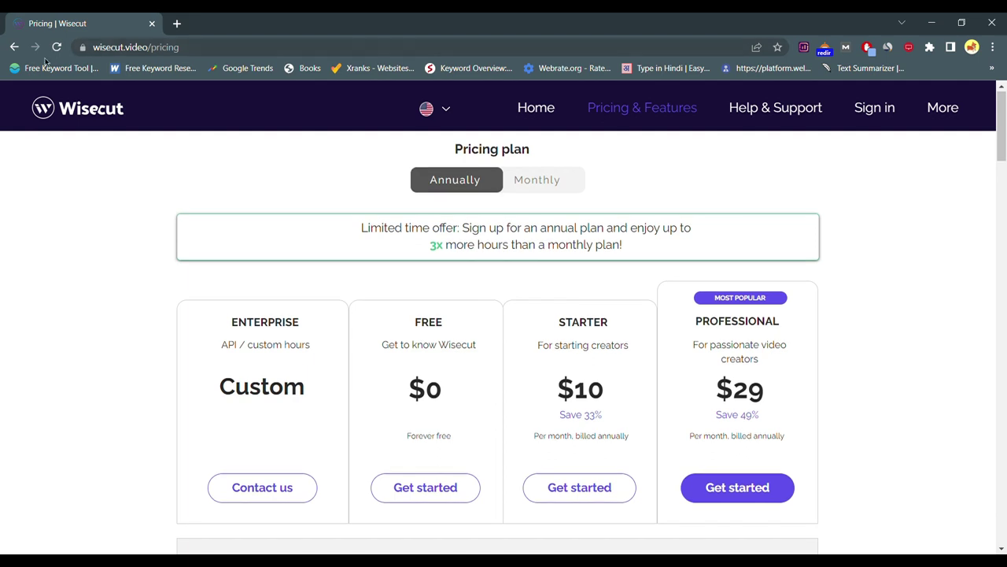
- Return to the home page and register a free account with e-mail, password, first and last name, accepting the terms of use
click(10, 49)
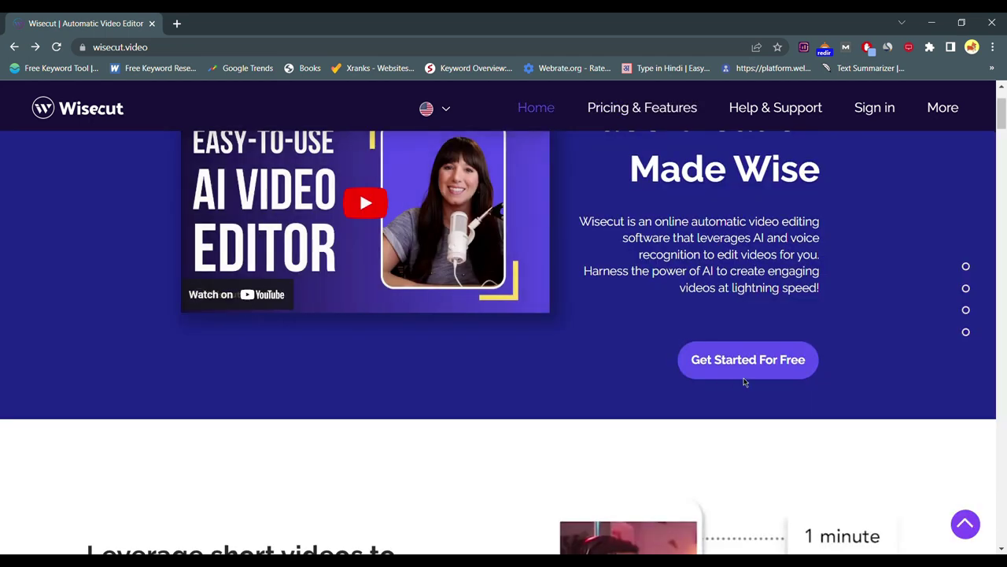
click(750, 385)
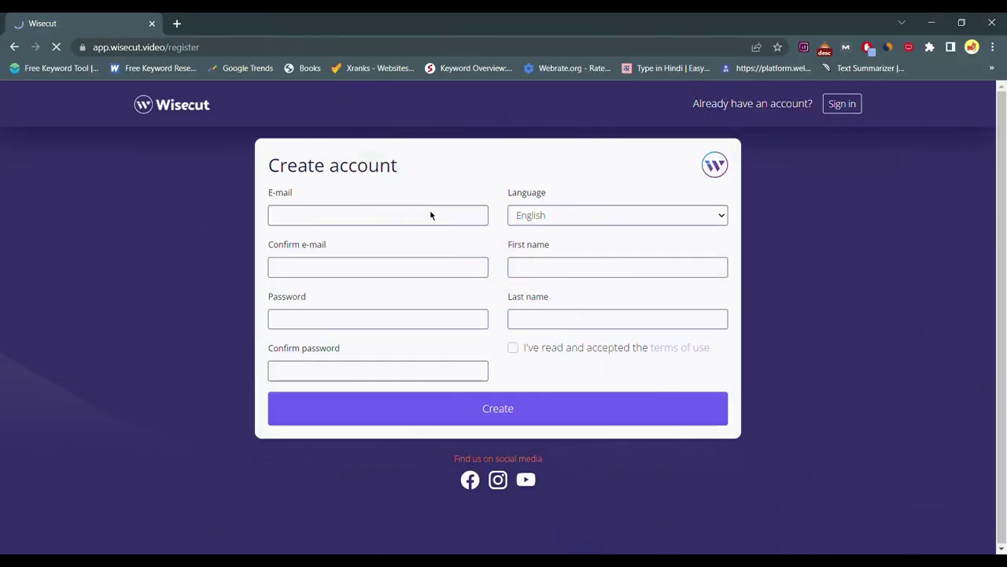
click(442, 221)
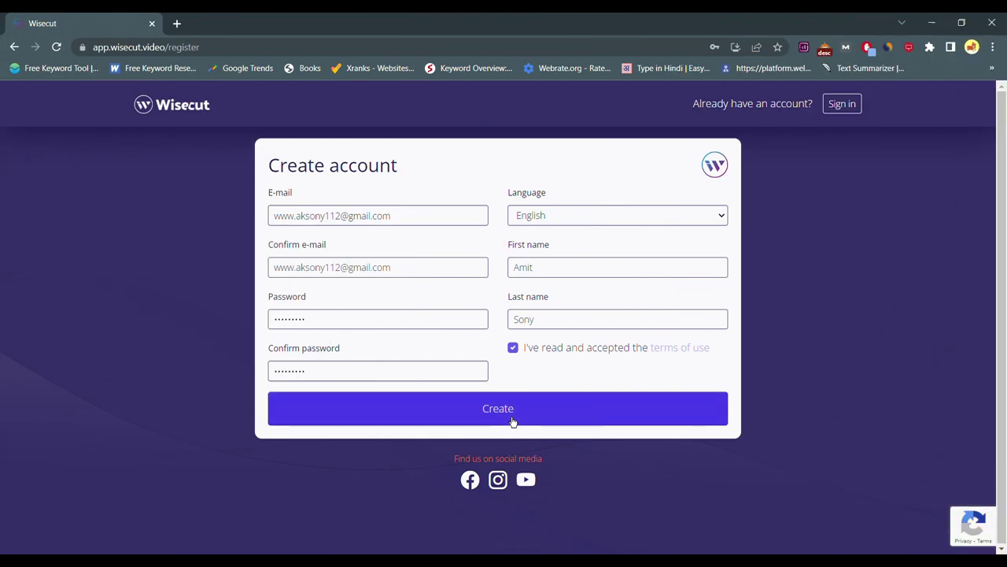
click(511, 421)
click(758, 219)
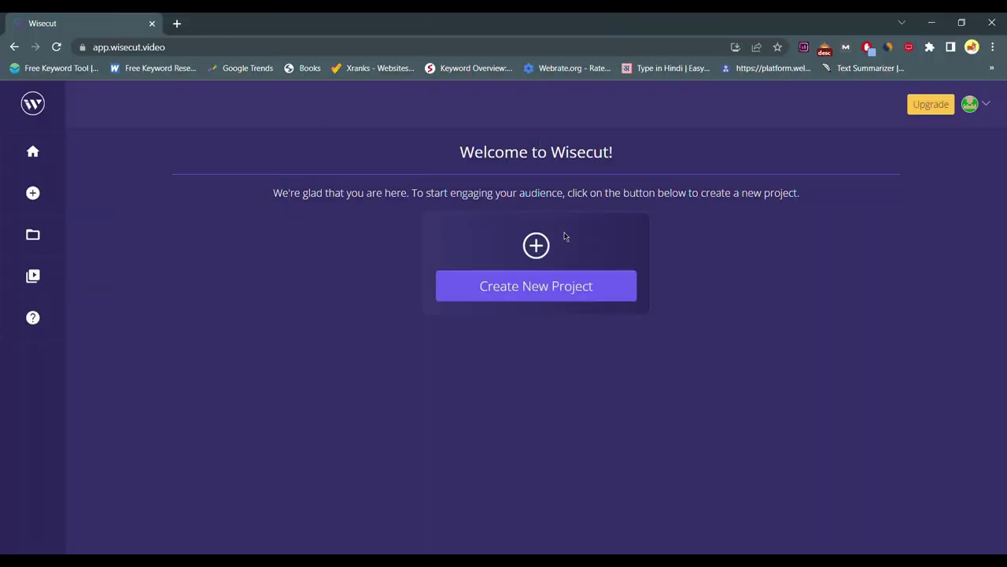
- Create a new project and upload the video file "Untitled Video (1).mp4" to it
click(569, 297)
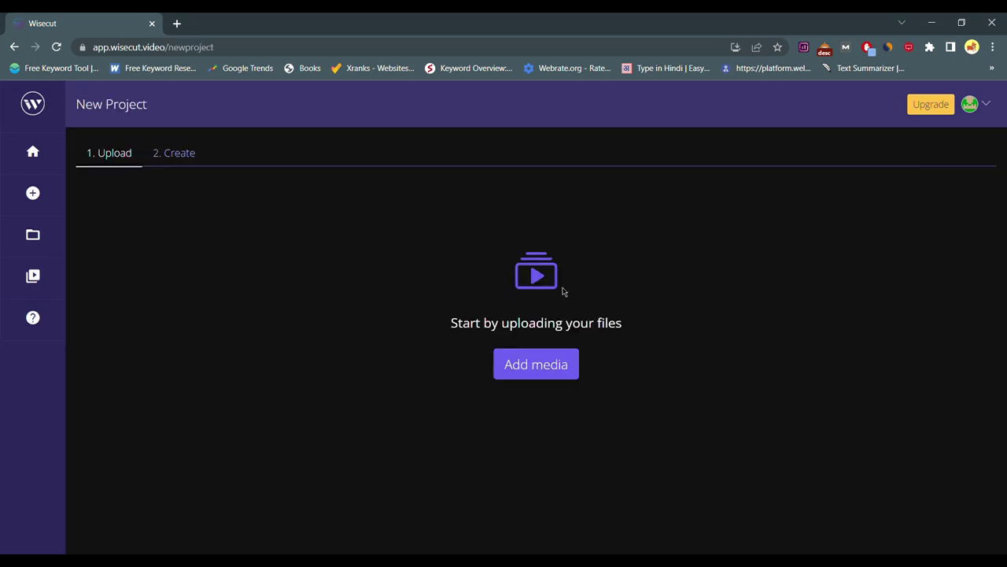
click(529, 367)
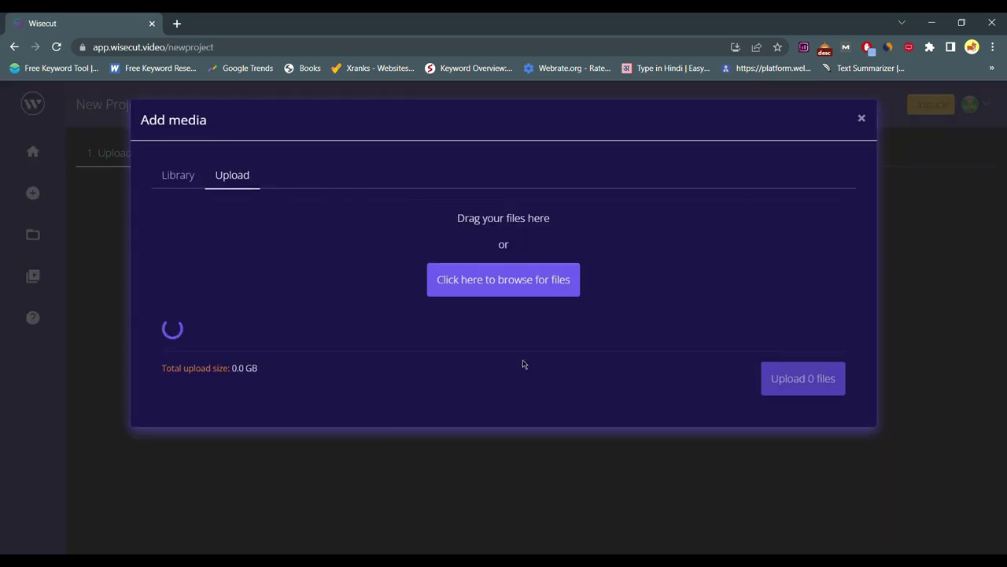
click(535, 294)
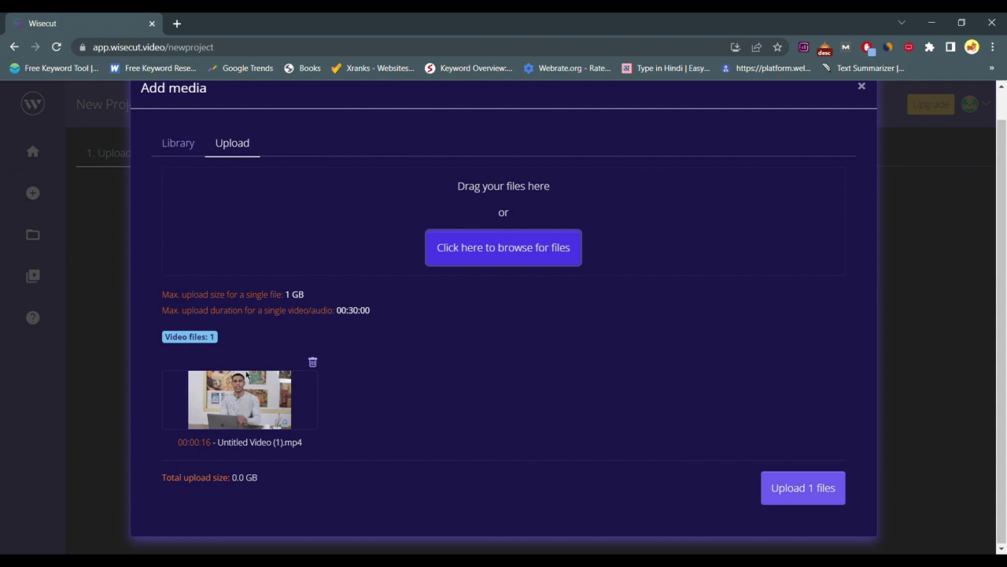
click(816, 499)
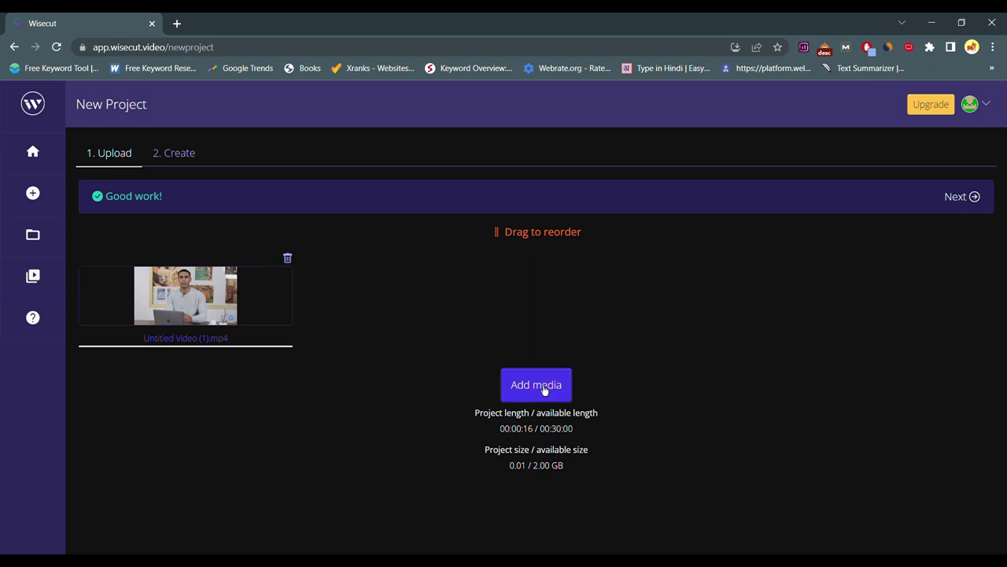
click(540, 385)
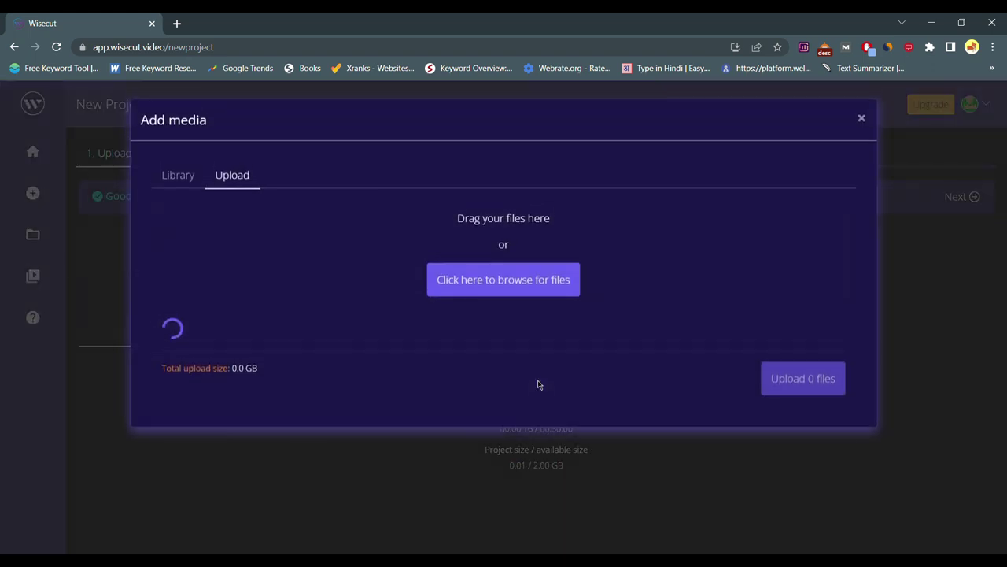
click(862, 118)
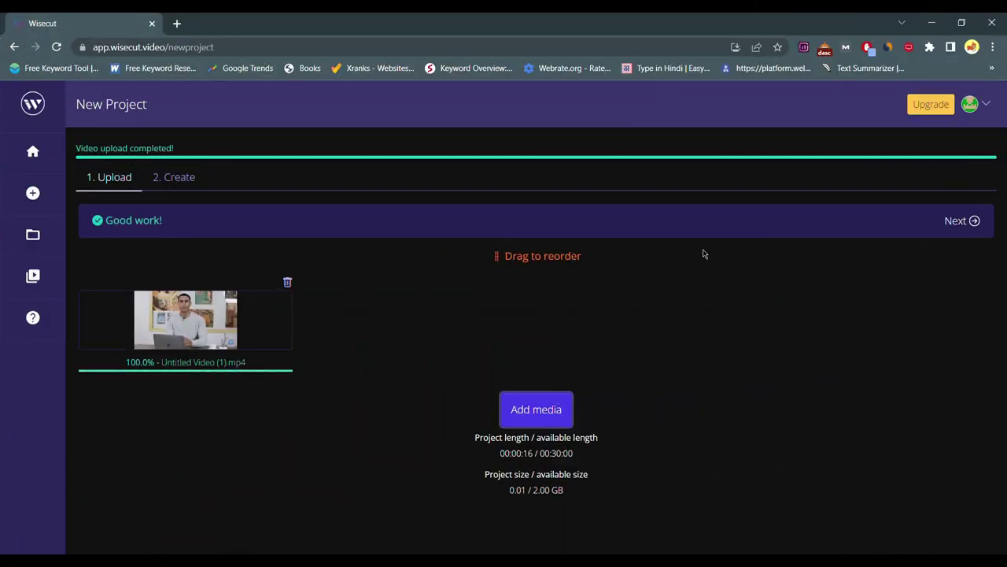
- Name the project "test", select the language spoken in the video, and create the project
click(965, 221)
click(433, 287)
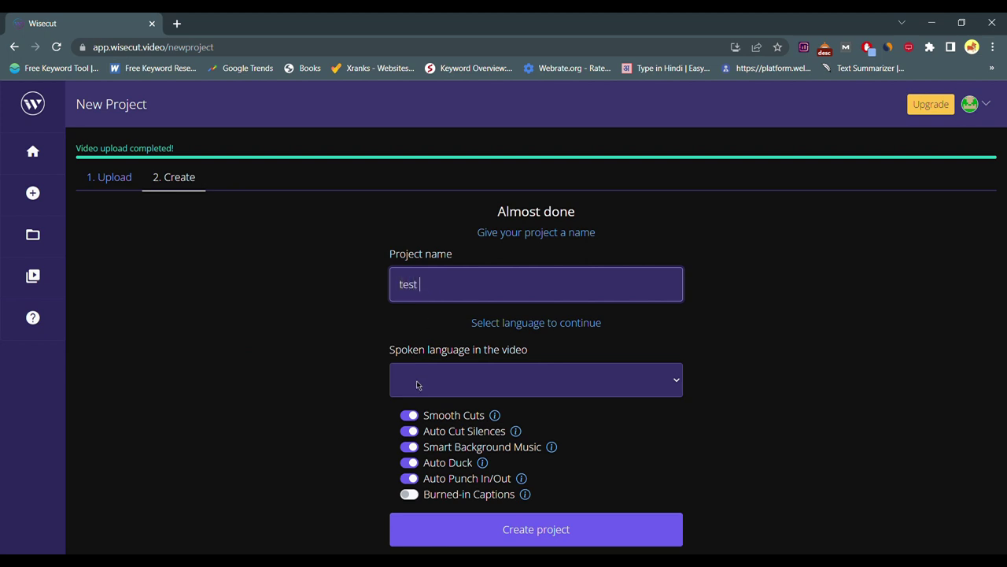
click(475, 386)
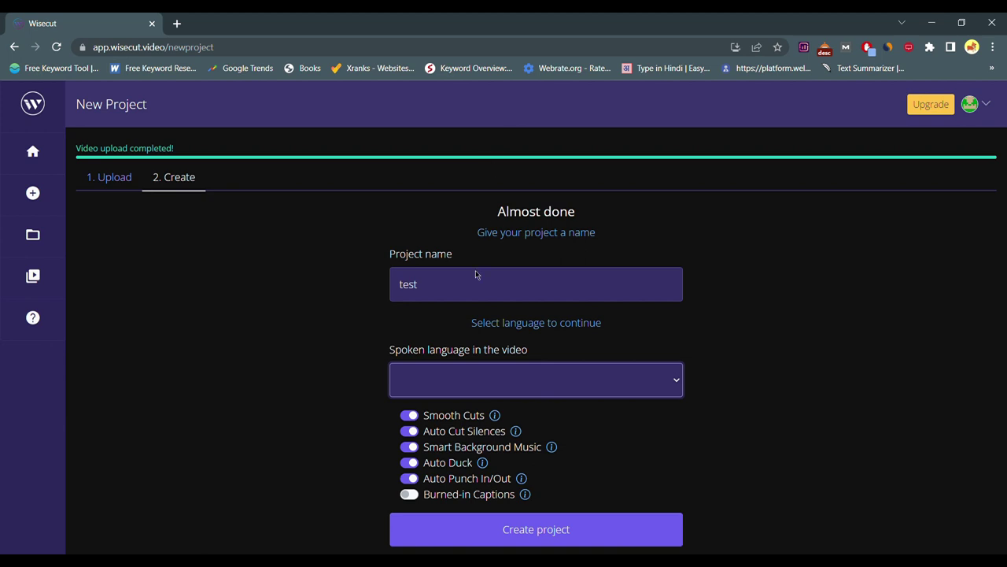
click(473, 303)
click(592, 532)
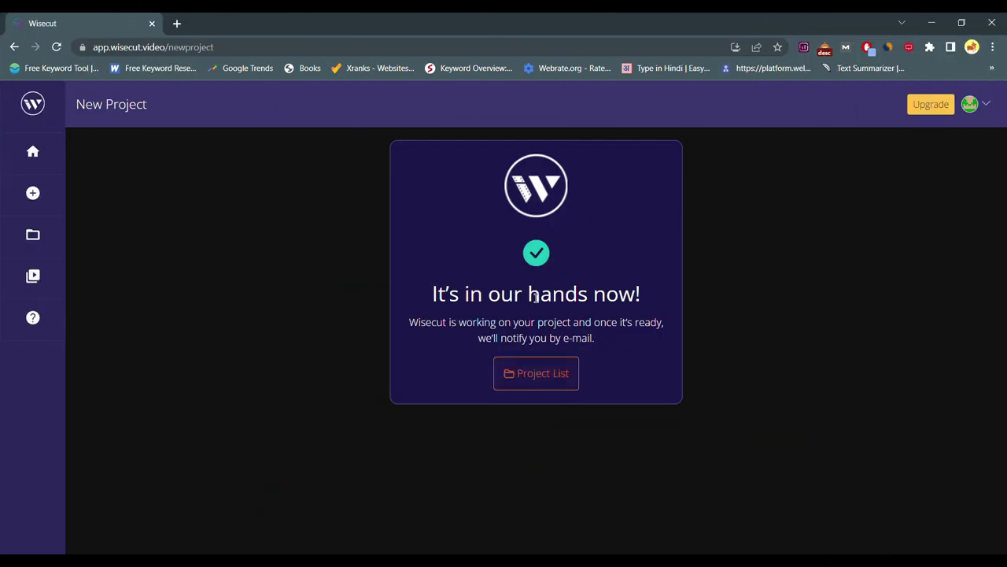
- Check the project list, then open the latest project "test" from the home page for editing
click(528, 374)
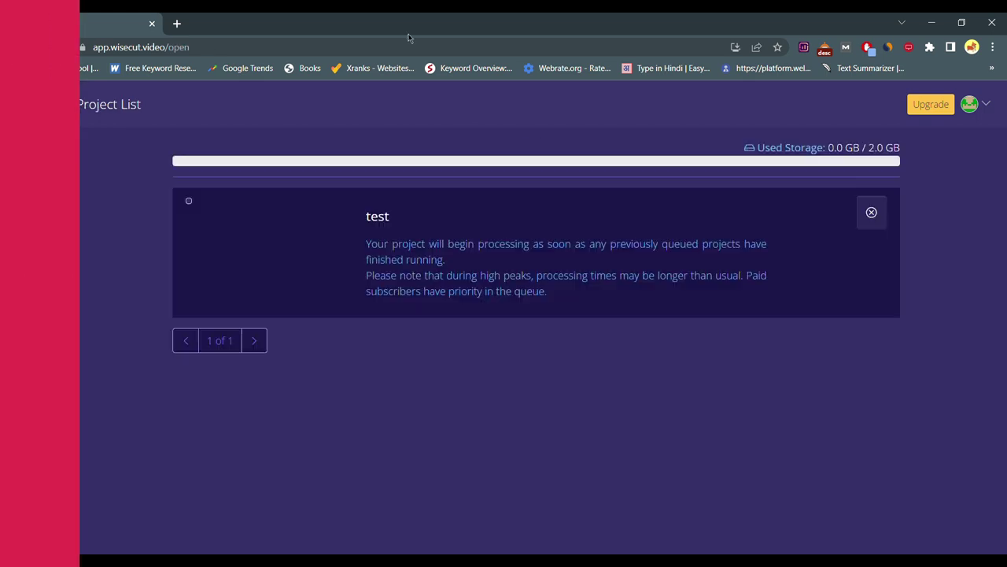
click(43, 168)
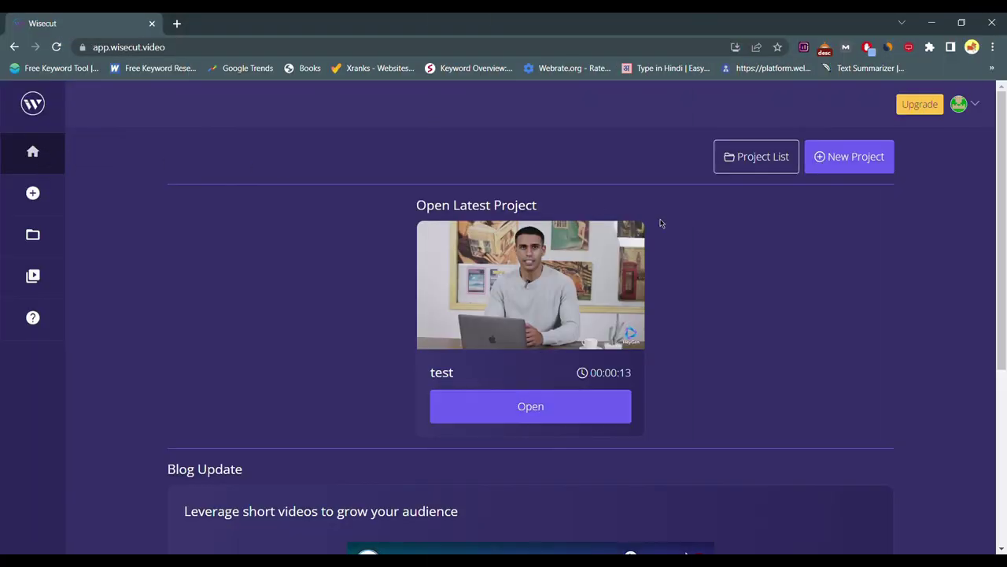
scroll(639, 319, down, 1)
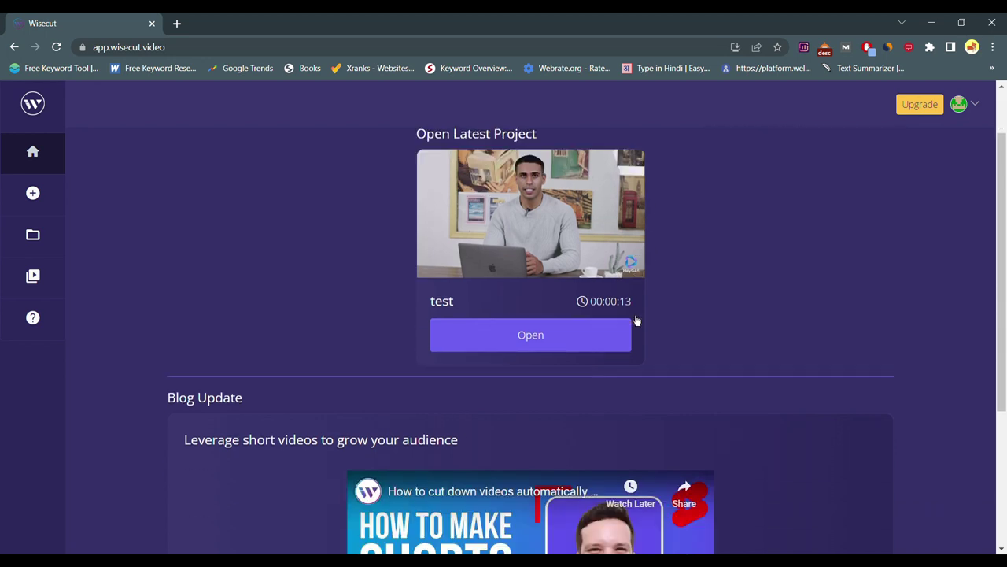
scroll(636, 319, down, 1)
scroll(622, 339, up, 2)
click(557, 411)
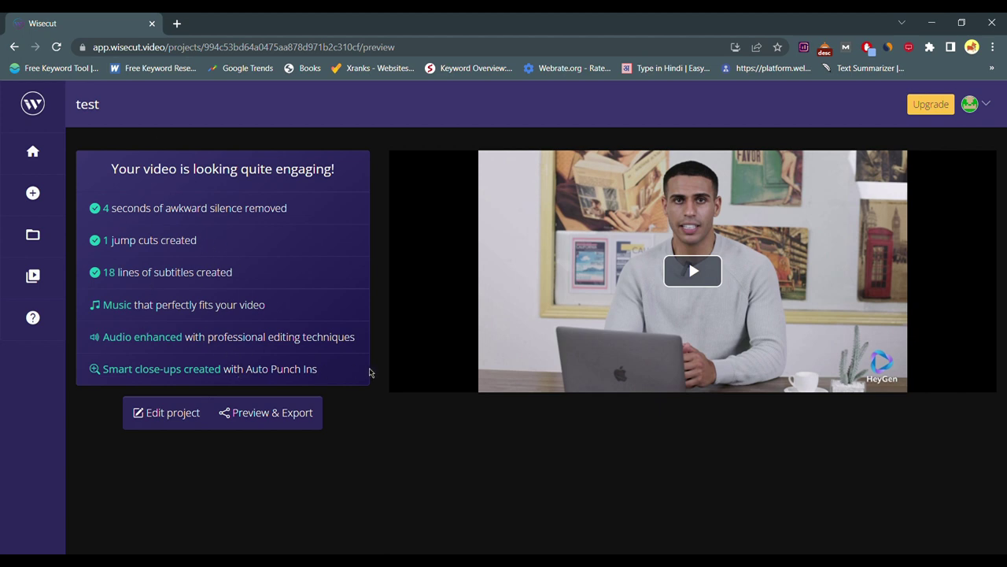
click(186, 414)
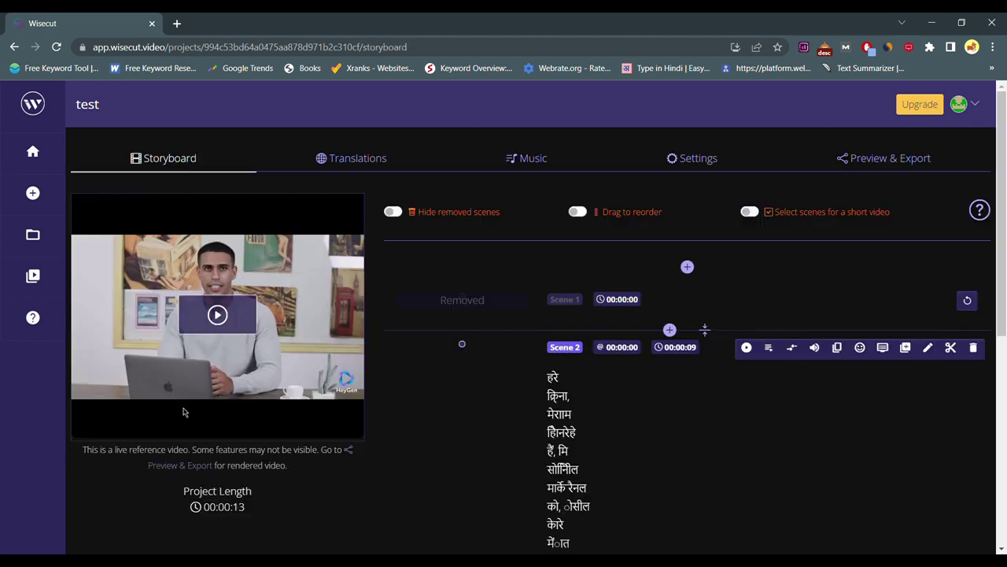
- Review the storyboard's kept and removed scenes and their generated Hindi subtitles
scroll(616, 329, down, 3)
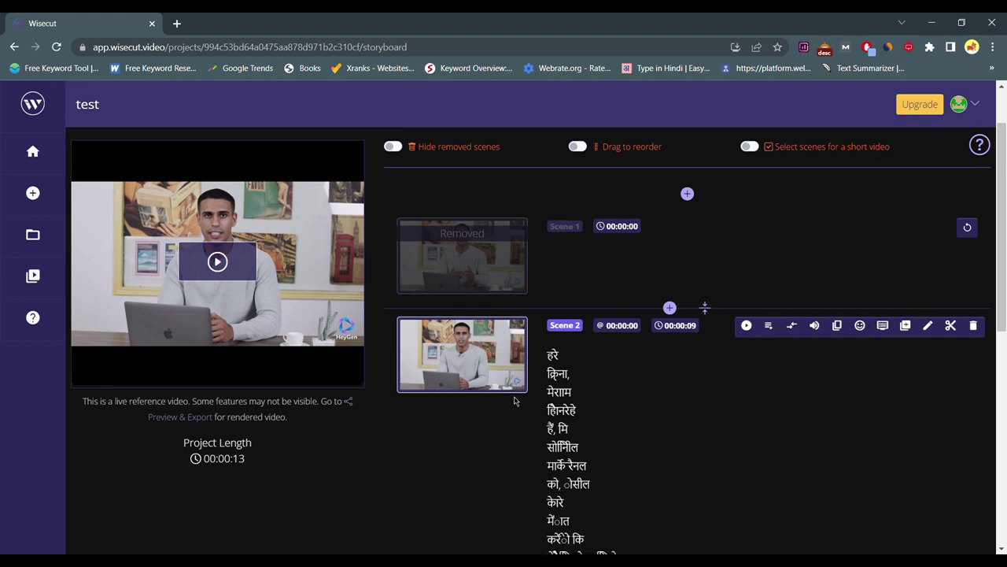
scroll(616, 329, down, 1)
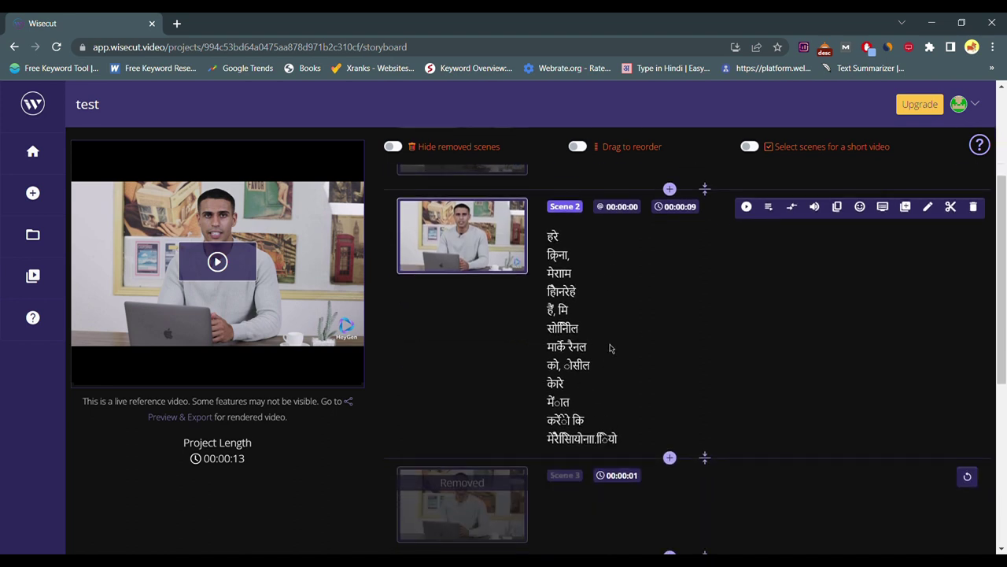
scroll(605, 308, down, 1)
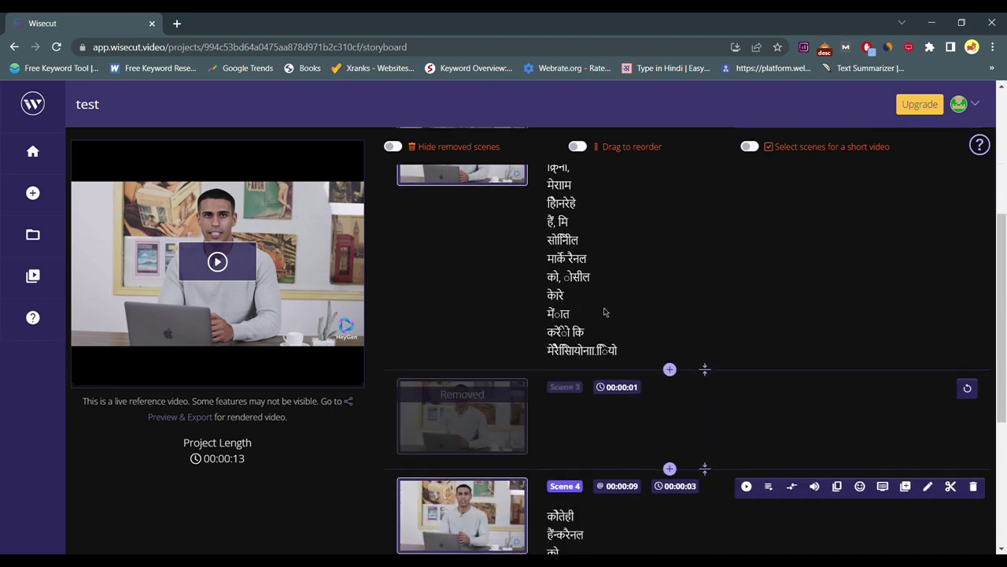
scroll(604, 313, down, 1)
scroll(604, 313, up, 1)
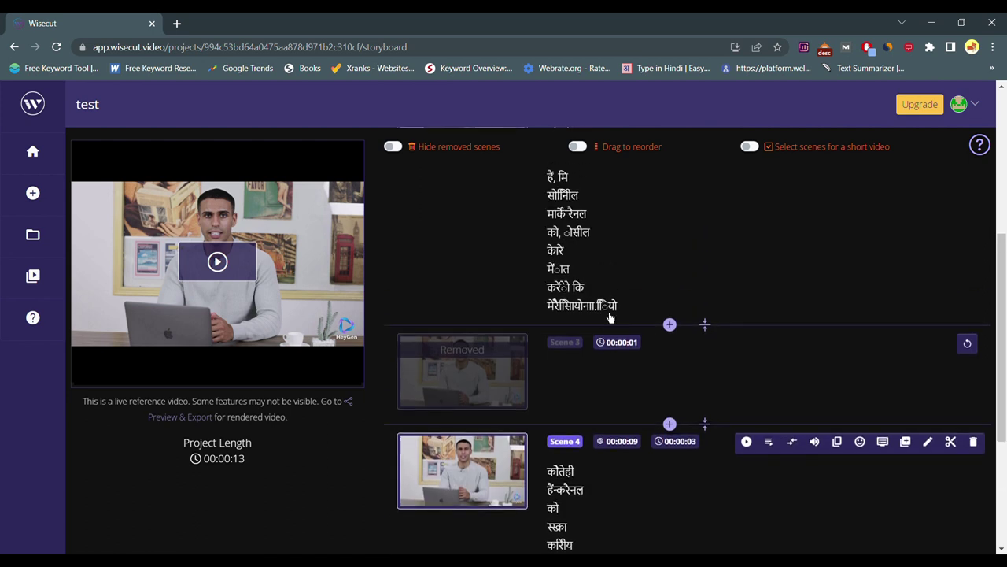
scroll(608, 316, up, 1)
scroll(606, 313, up, 3)
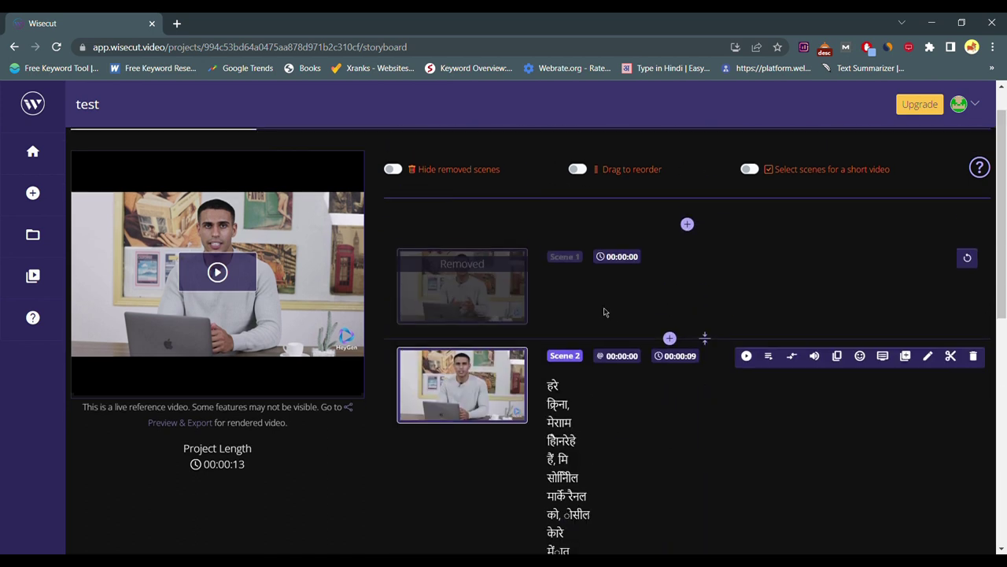
- Look through scenes 1 to 5 of the storyboard and highlight part of scene 2's subtitle text
scroll(604, 312, down, 2)
scroll(540, 244, up, 1)
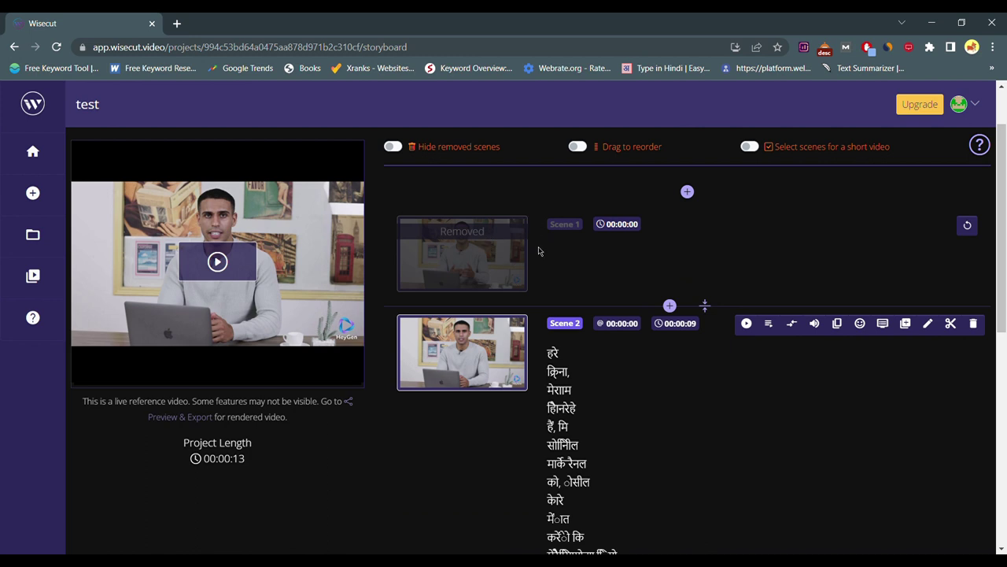
scroll(510, 268, down, 5)
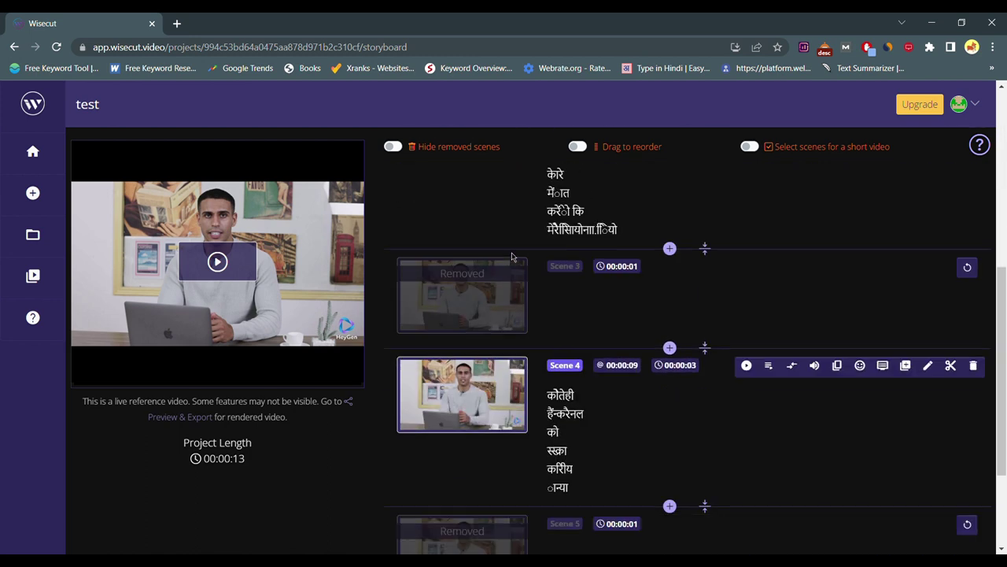
scroll(504, 290, down, 2)
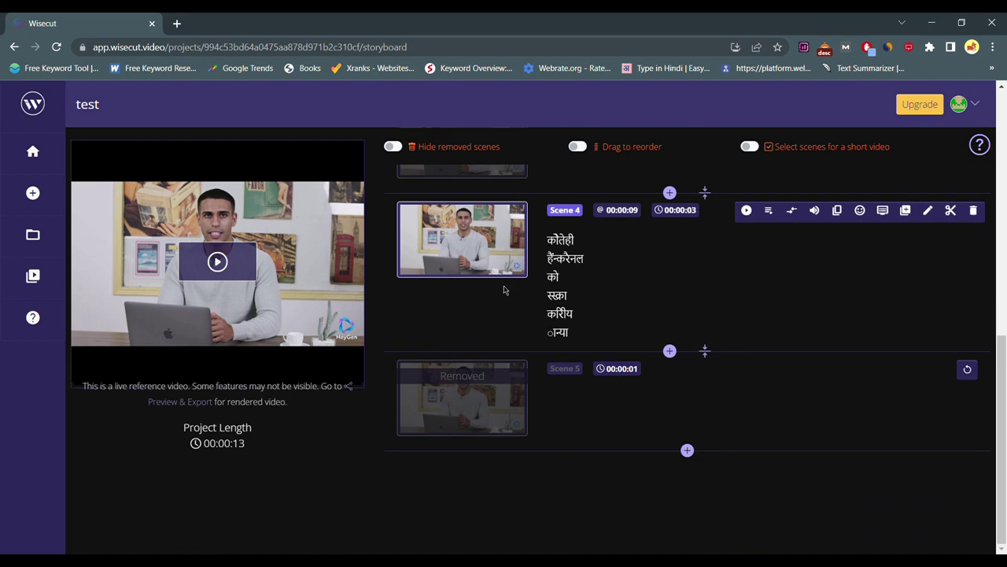
scroll(545, 368, up, 6)
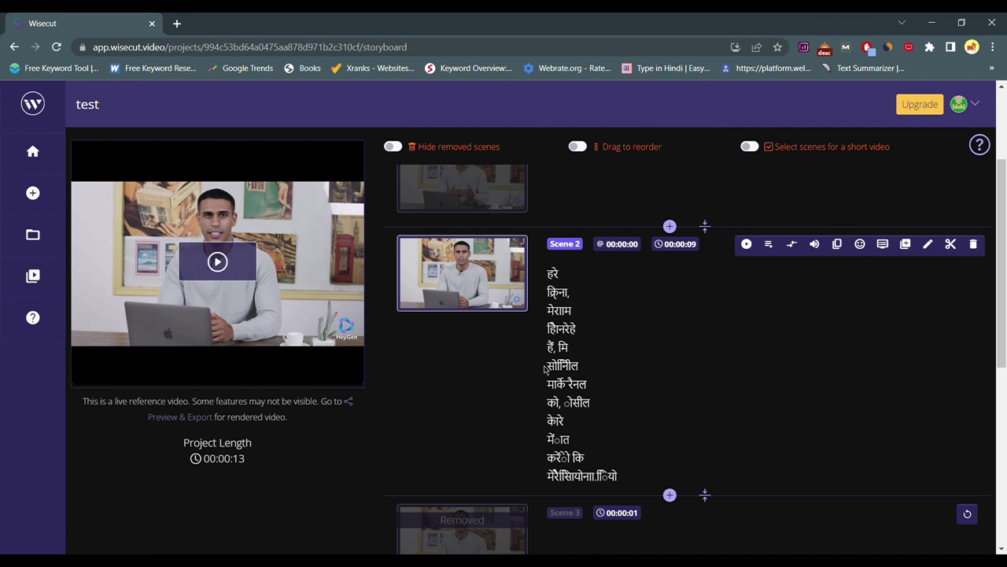
drag(548, 373, 557, 385)
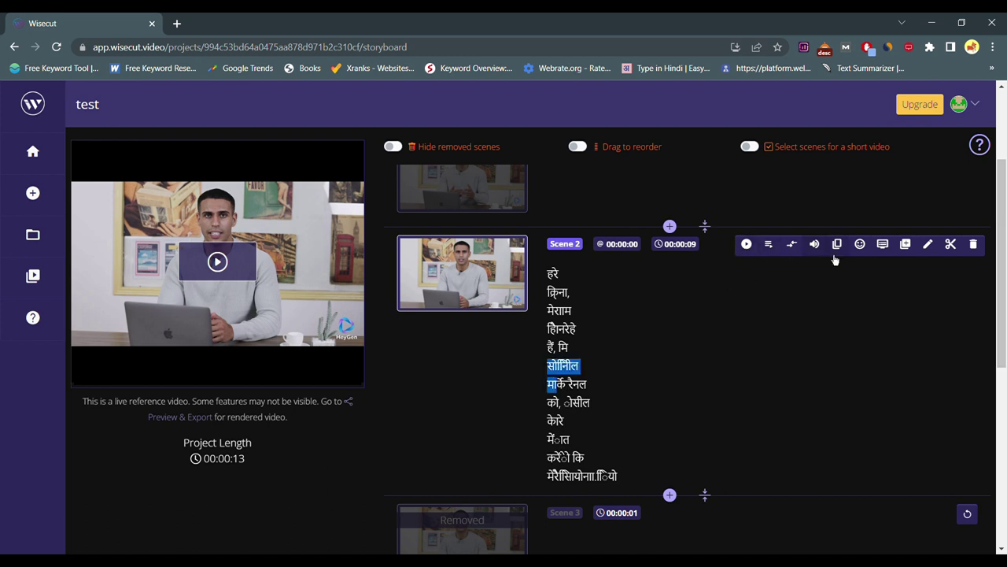
- Open scene 2's face settings, deselect and reselect the detected face, and examine the Auto Punch In/Out and Auto Reframe options
click(864, 248)
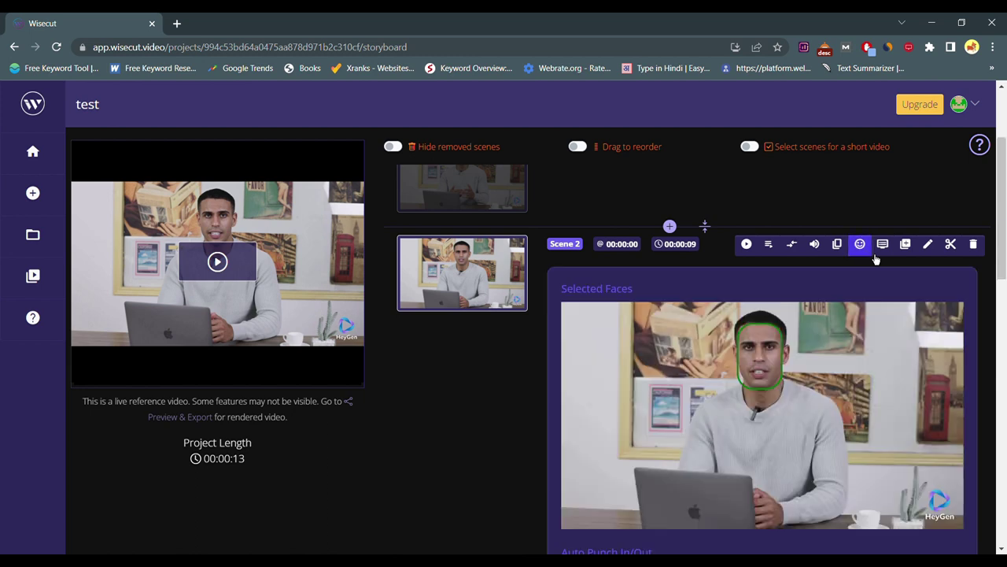
click(773, 351)
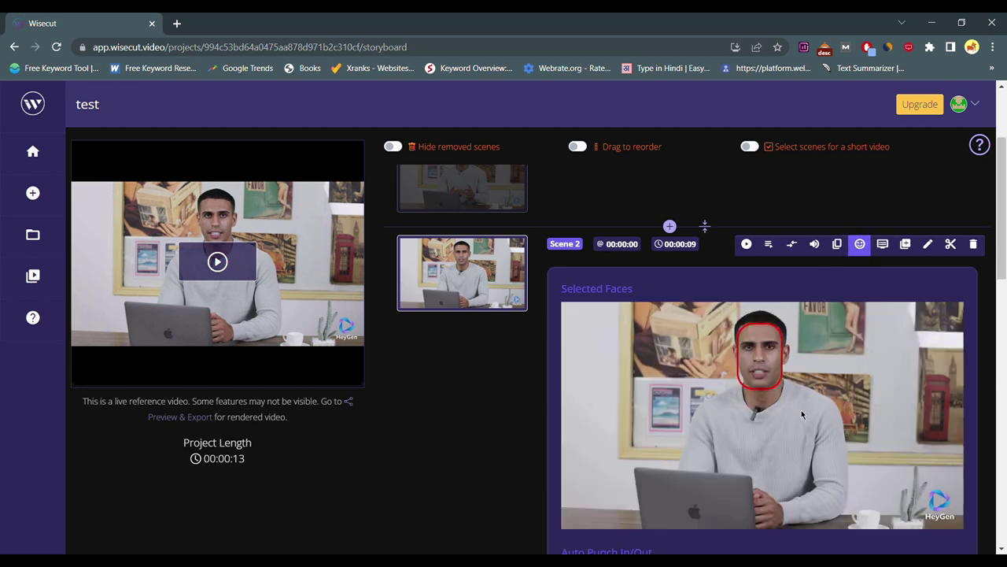
click(773, 359)
scroll(827, 362, down, 5)
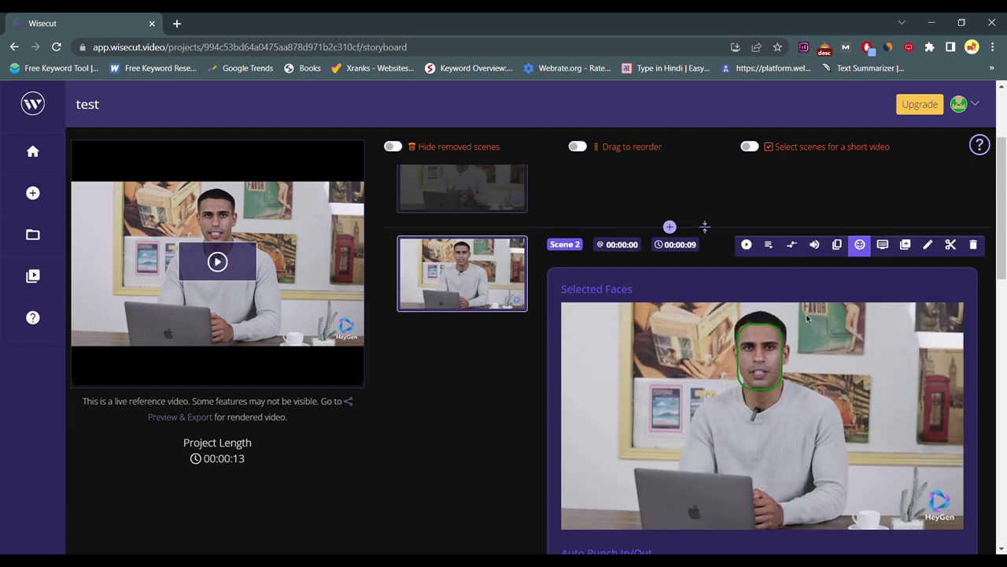
scroll(642, 266, up, 1)
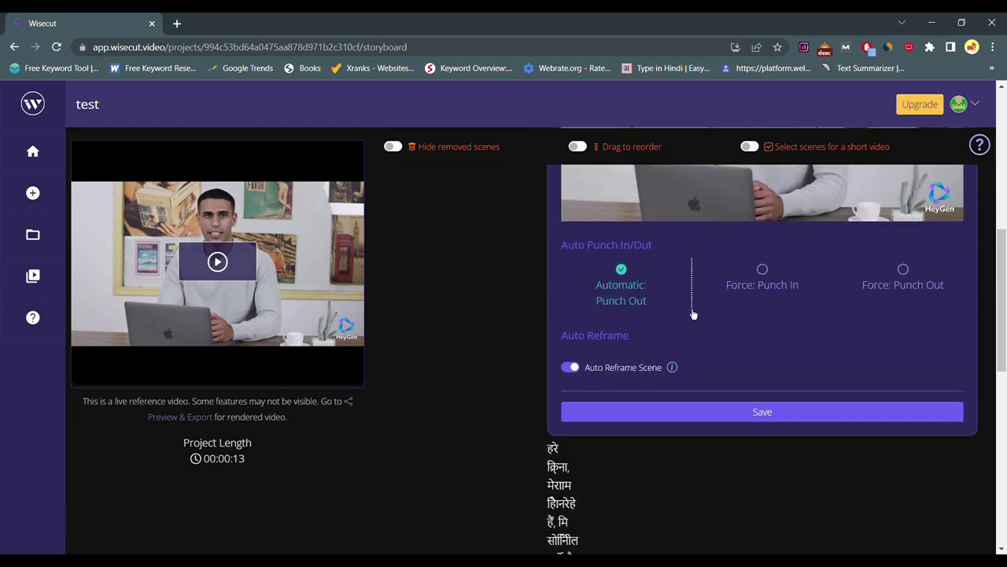
scroll(791, 299, up, 2)
scroll(790, 293, up, 1)
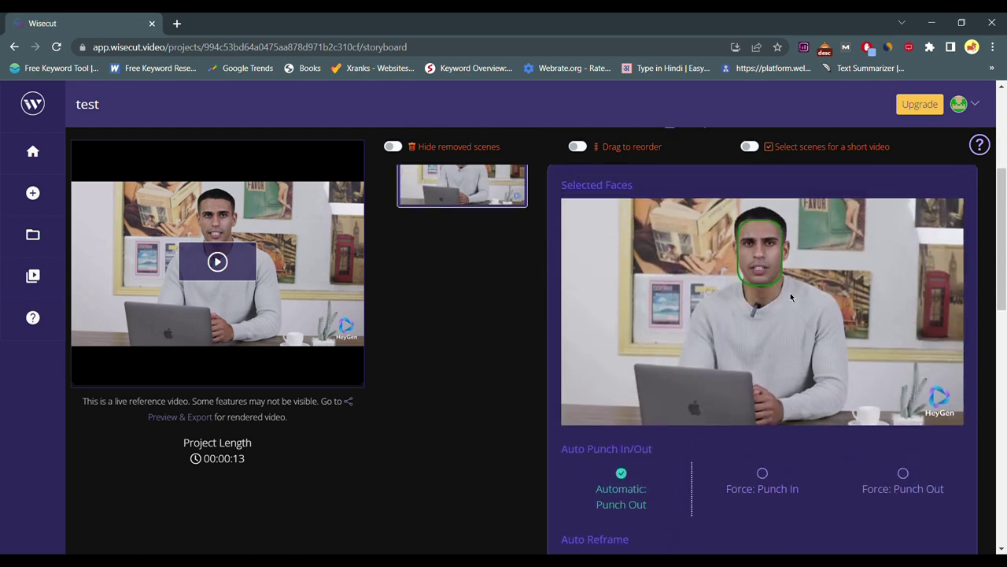
scroll(791, 297, up, 2)
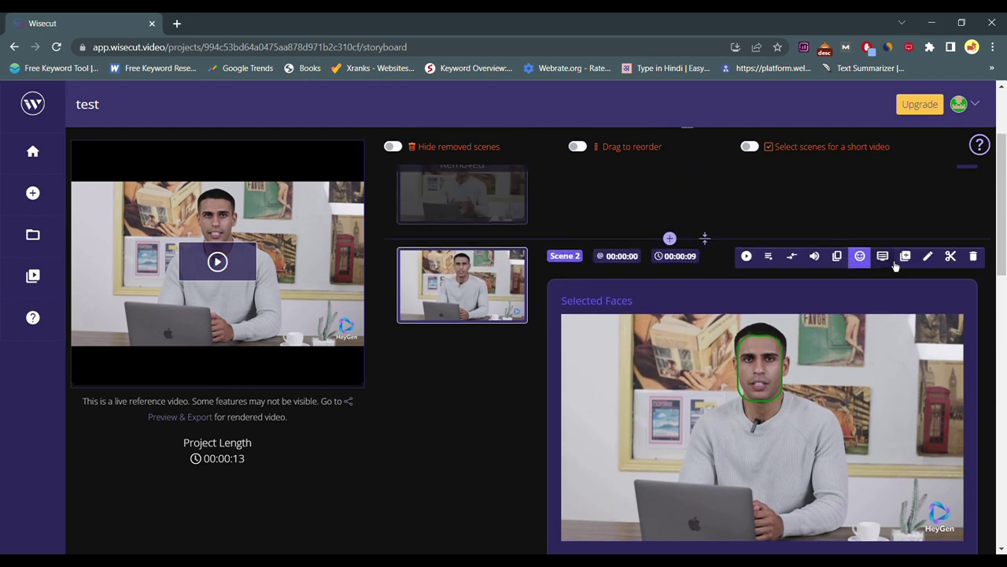
- Check scene 2's scene type options and save its music volume and media volume at Medium
click(889, 265)
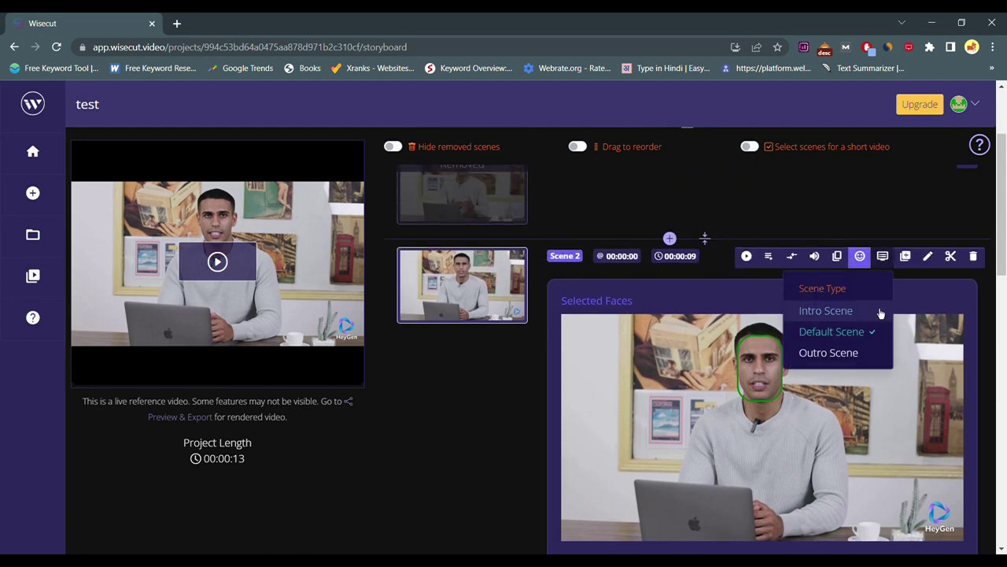
click(814, 261)
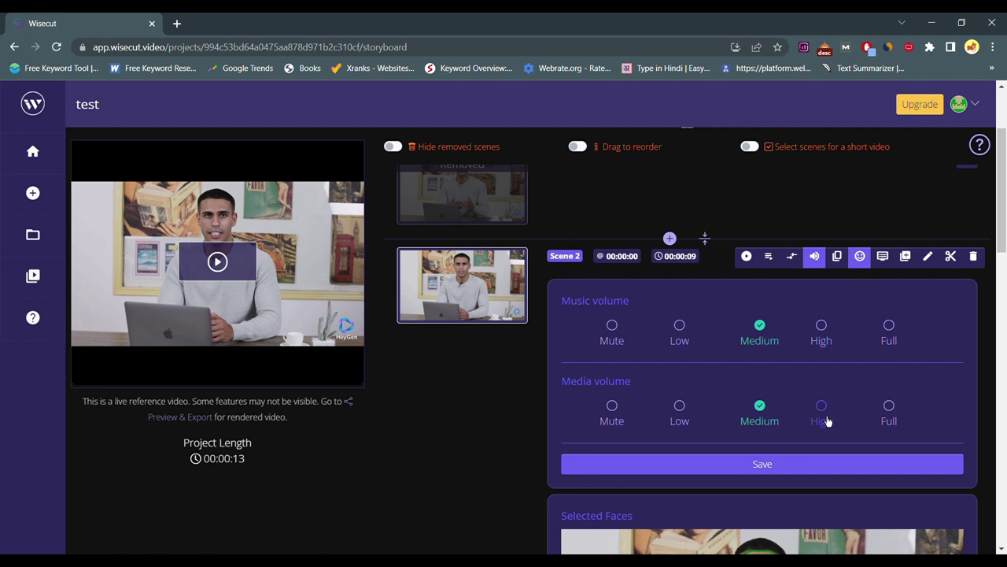
click(766, 465)
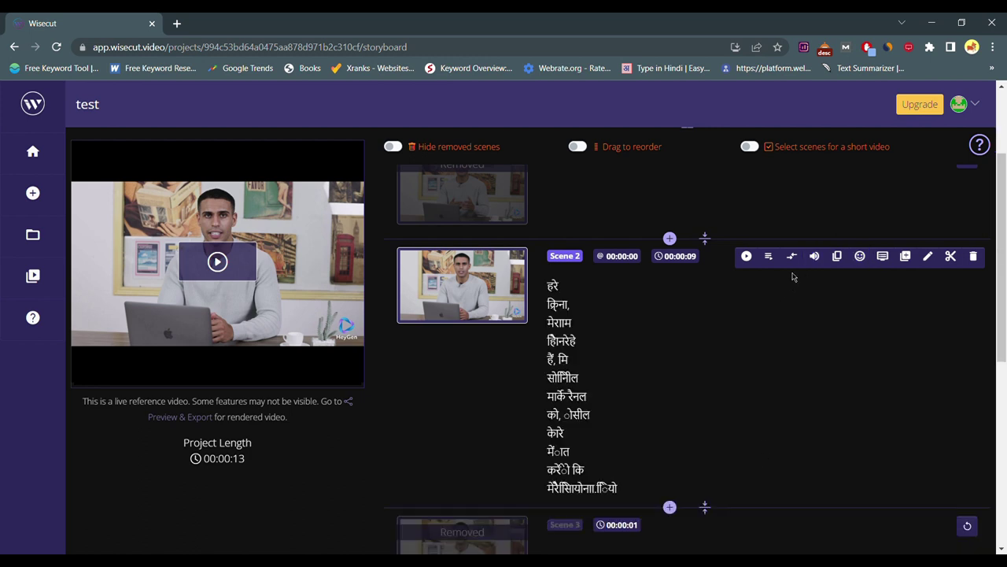
- Play scene 2 in the reference video preview and pause it after following its highlighted subtitles
click(746, 256)
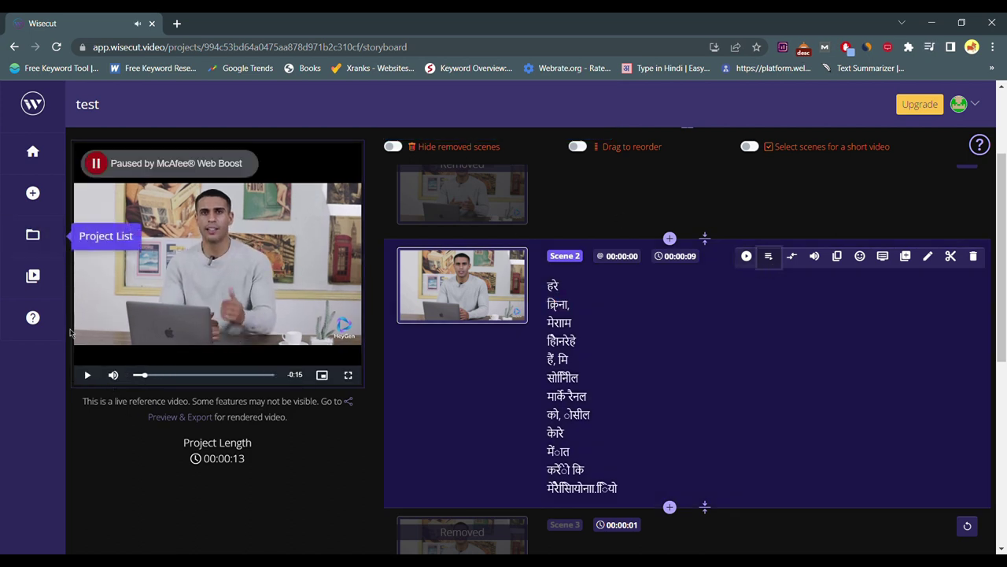
click(88, 378)
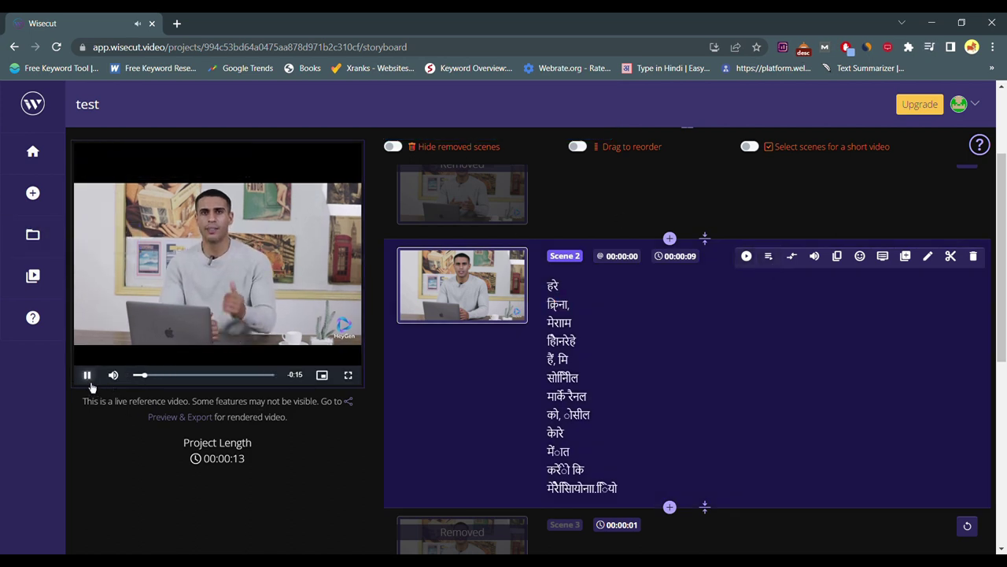
click(748, 259)
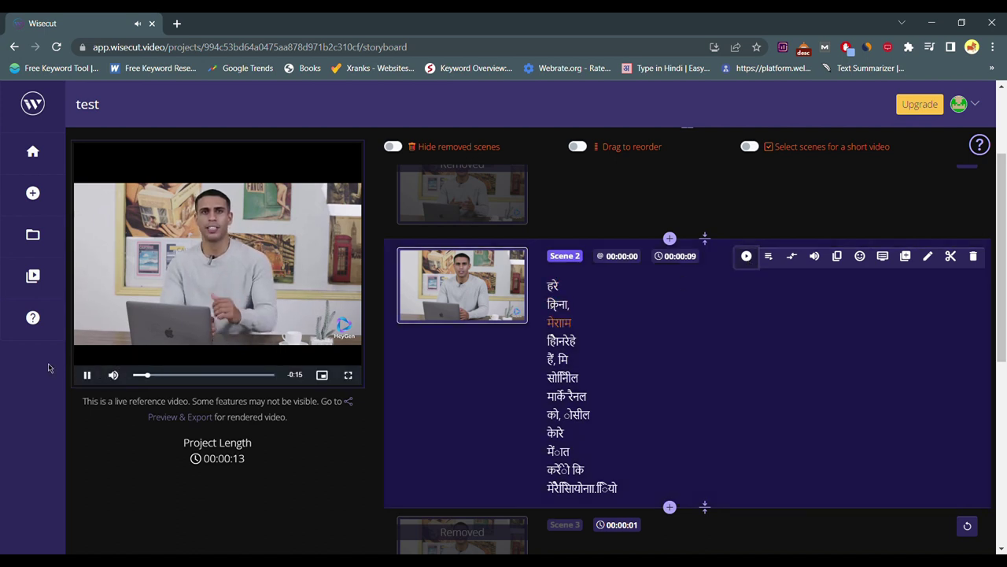
click(87, 376)
- Examine the editing tools available on scenes 2 and 4 and the dividers between the storyboard's scenes
scroll(944, 252, down, 1)
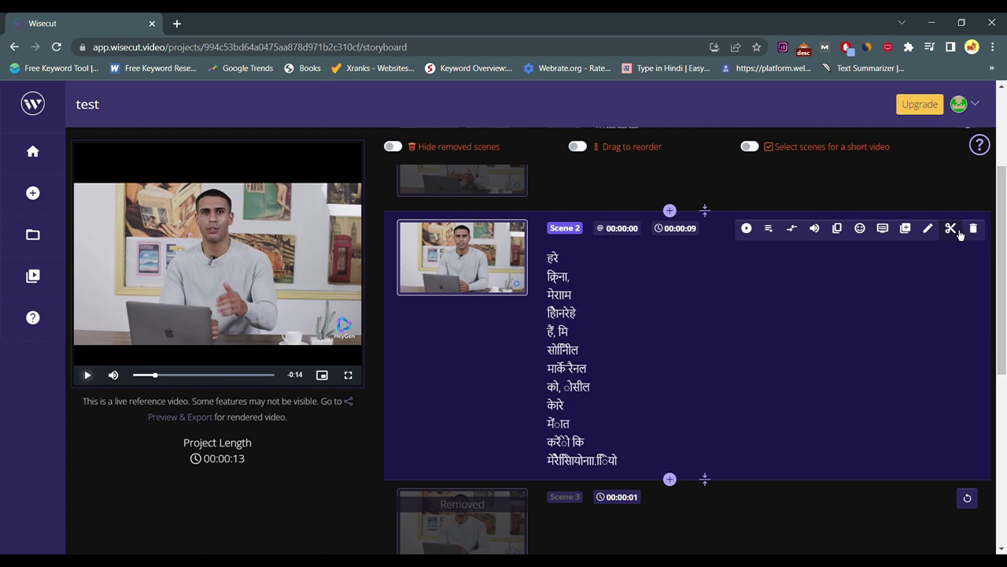
scroll(776, 231, up, 3)
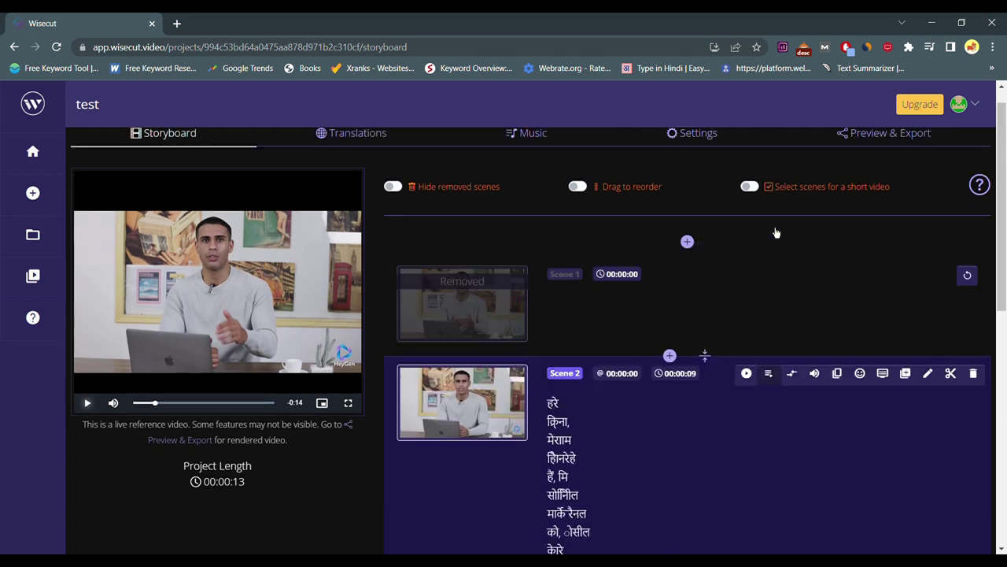
scroll(821, 297, down, 5)
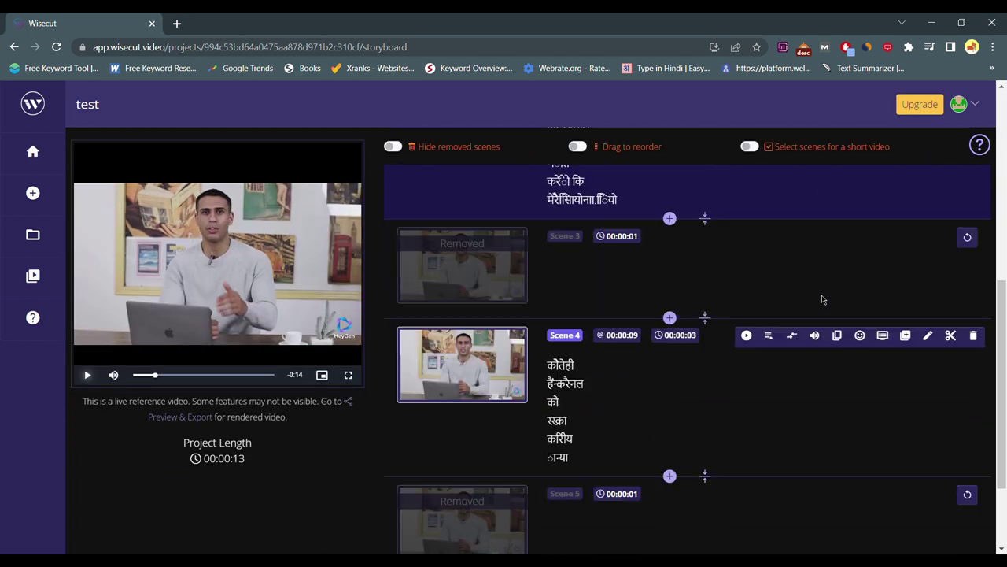
scroll(821, 297, up, 5)
scroll(673, 341, down, 2)
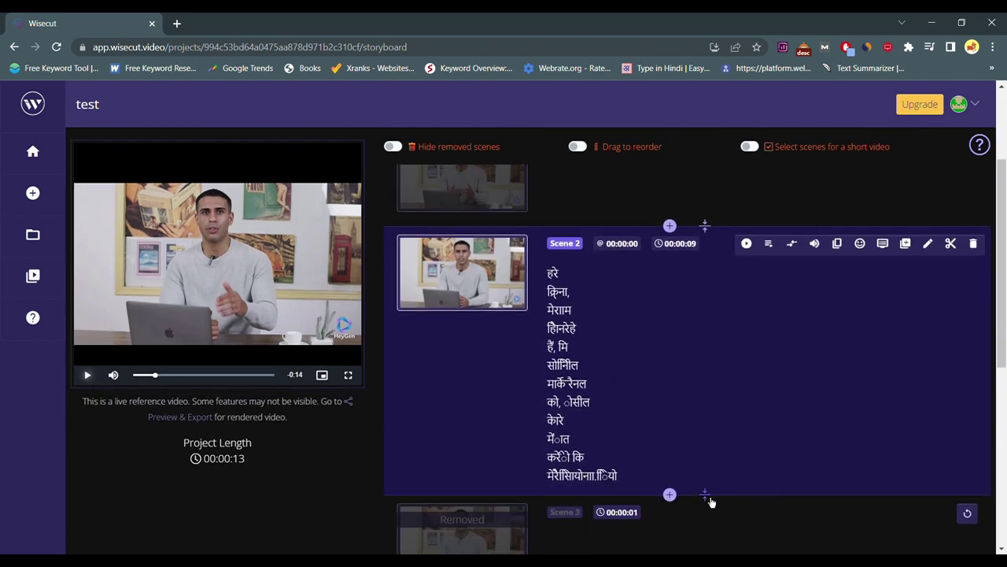
scroll(711, 328, down, 5)
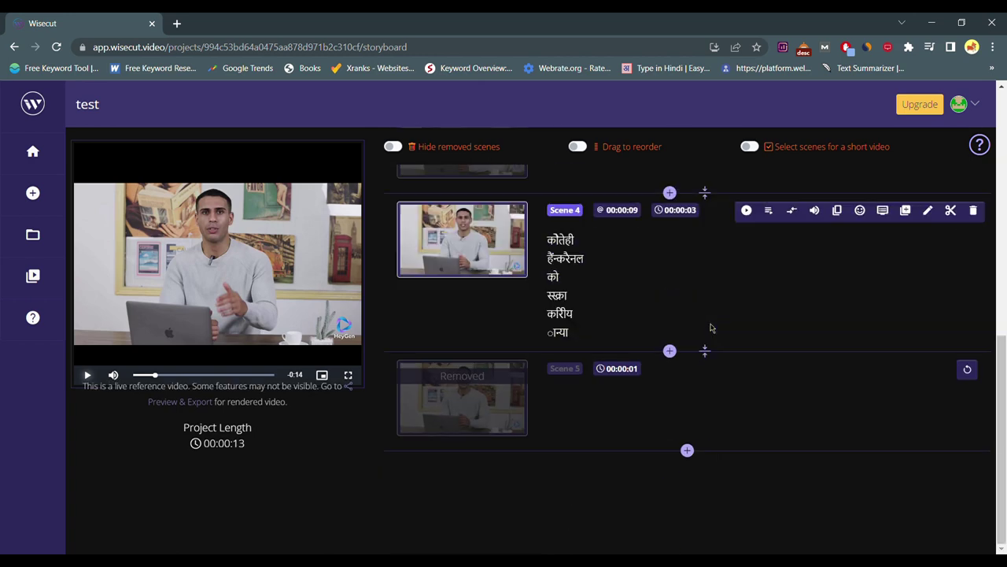
scroll(711, 329, up, 7)
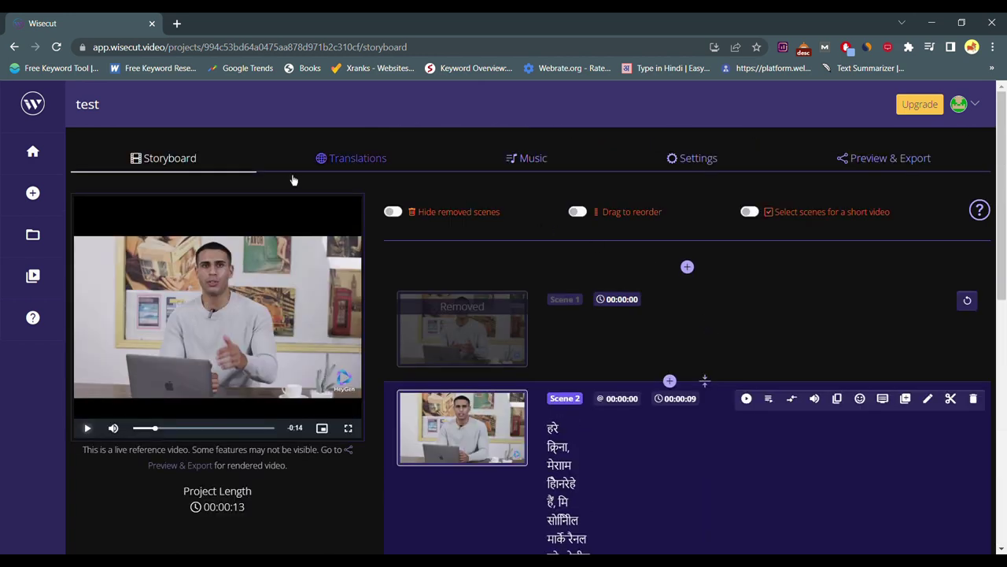
- Open the project's translations and pick English from the target languages
click(332, 163)
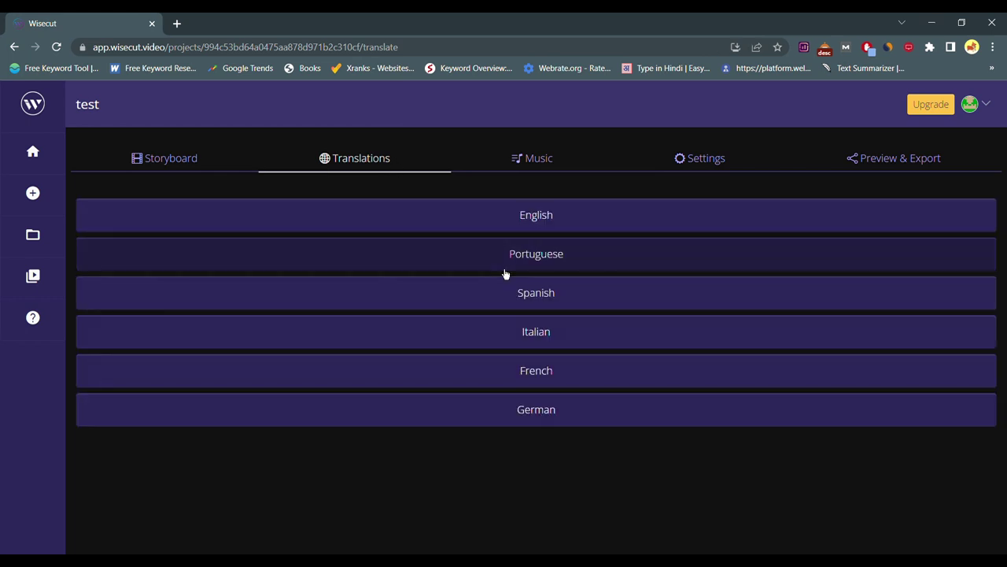
click(610, 220)
click(535, 270)
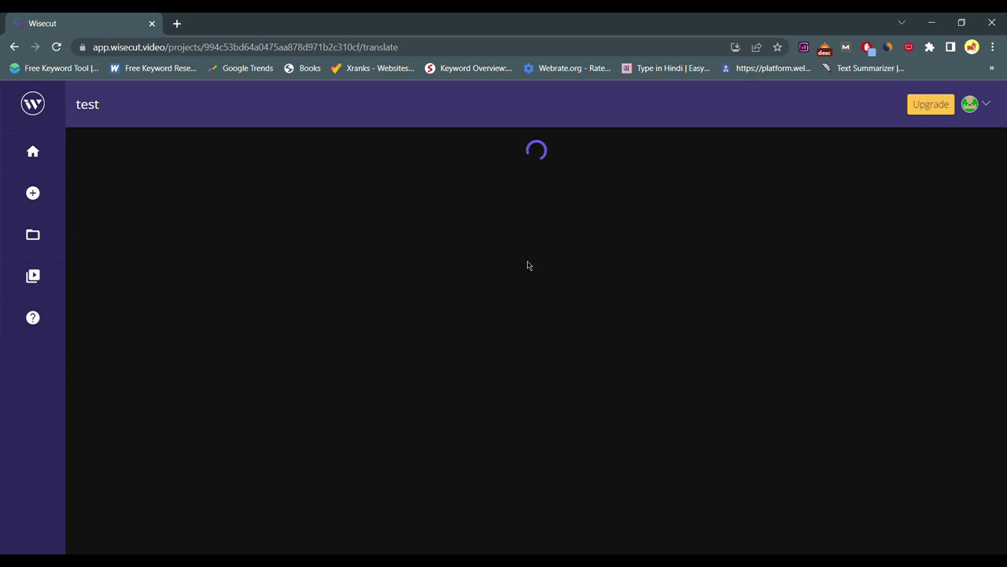
- Open the project's background music and browse the selected song and the list of available tracks
click(522, 162)
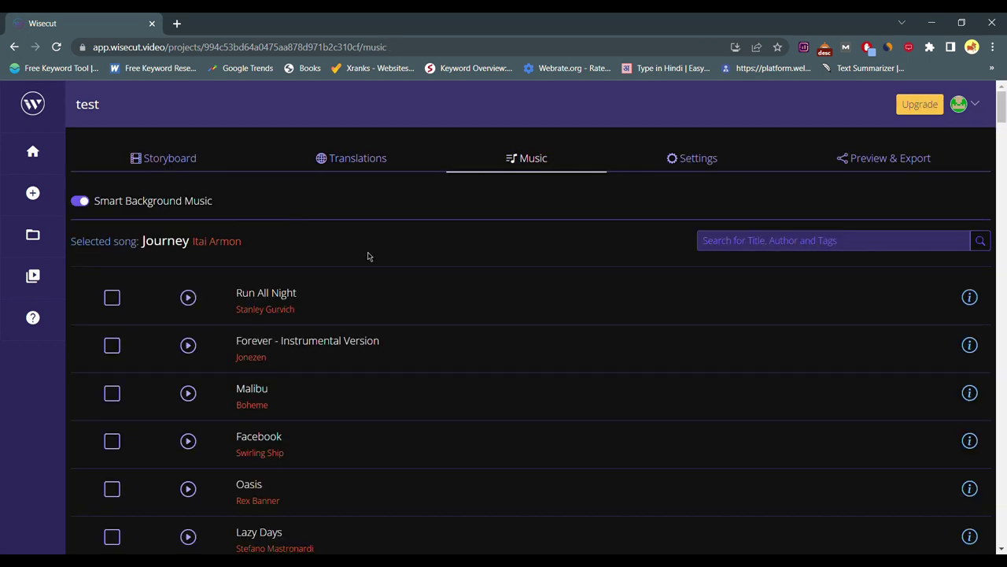
scroll(448, 332, down, 1)
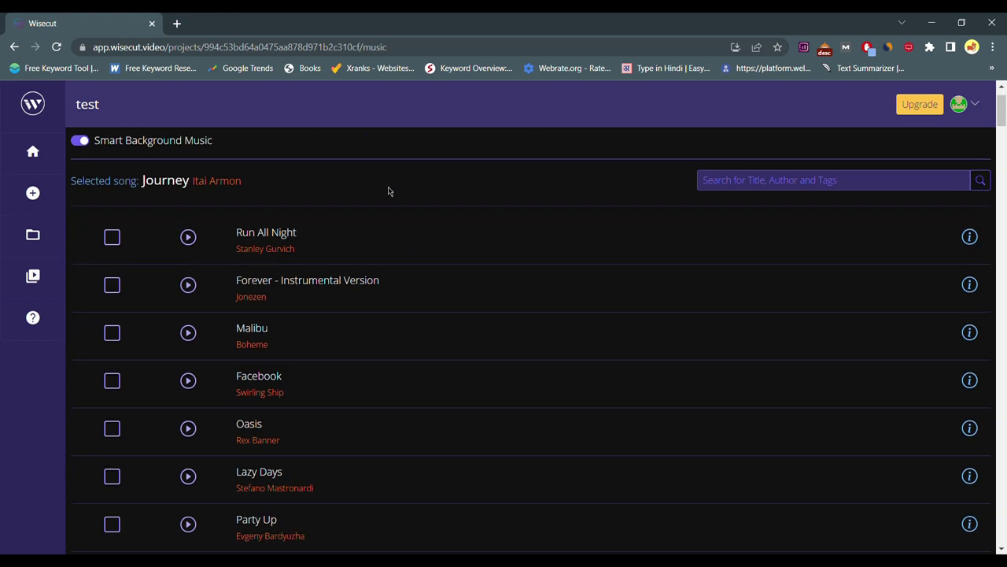
scroll(387, 189, up, 1)
scroll(386, 189, down, 4)
scroll(400, 301, up, 2)
scroll(421, 393, up, 3)
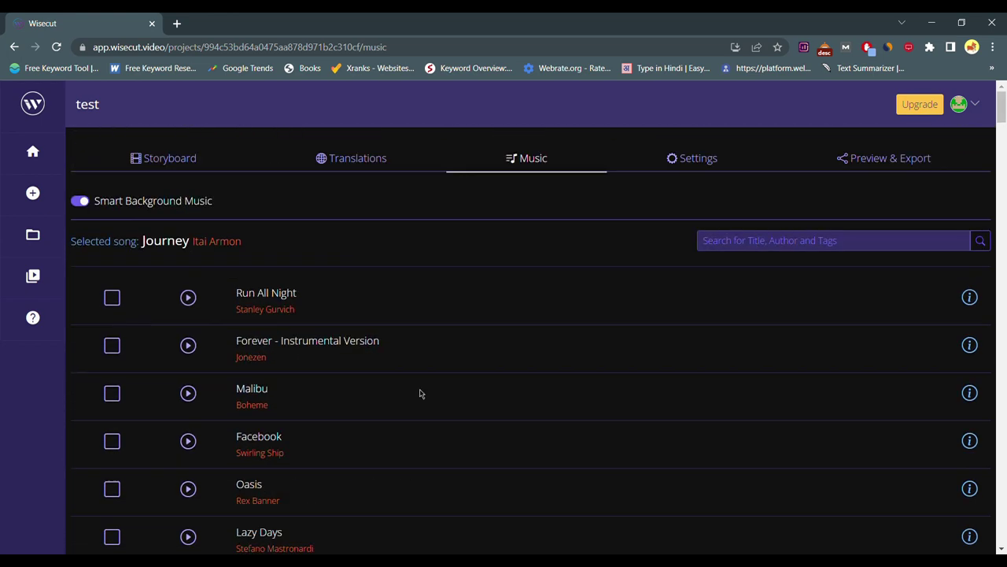
scroll(275, 321, down, 7)
scroll(277, 322, up, 7)
- Open the project settings and review the Wisecut features, footage audio and enhancer options
click(669, 162)
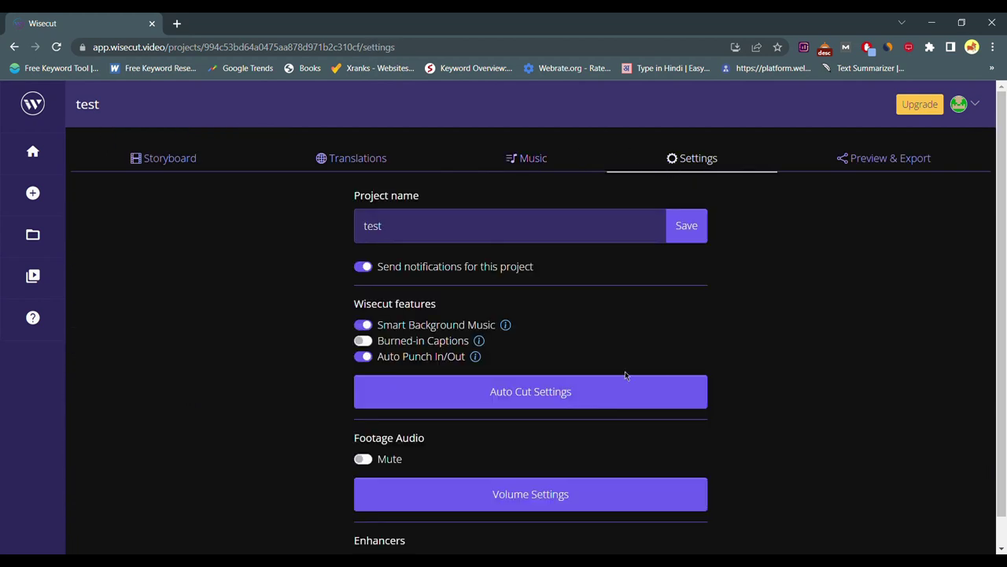
scroll(564, 429, down, 1)
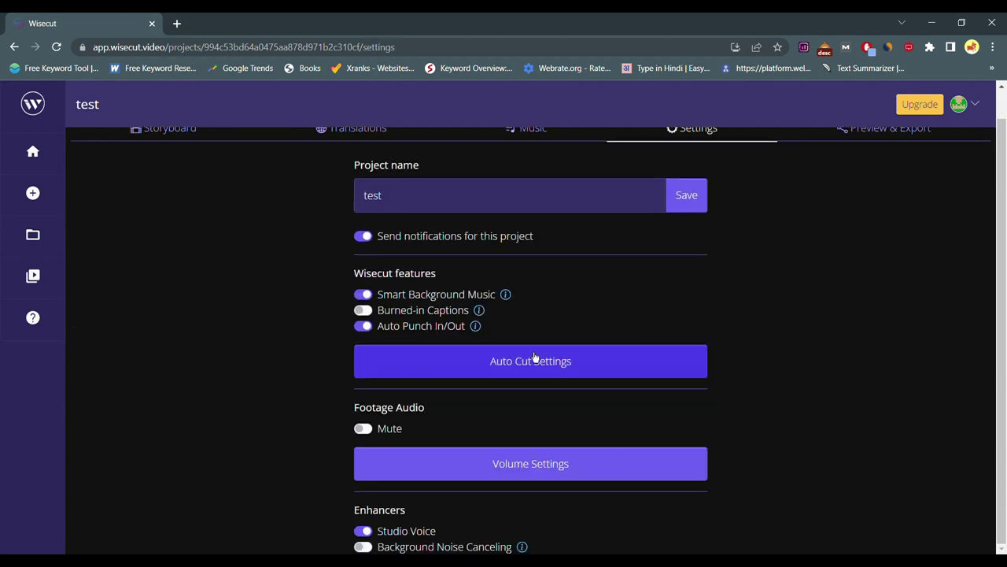
scroll(895, 362, up, 1)
scroll(895, 362, down, 1)
scroll(895, 358, up, 1)
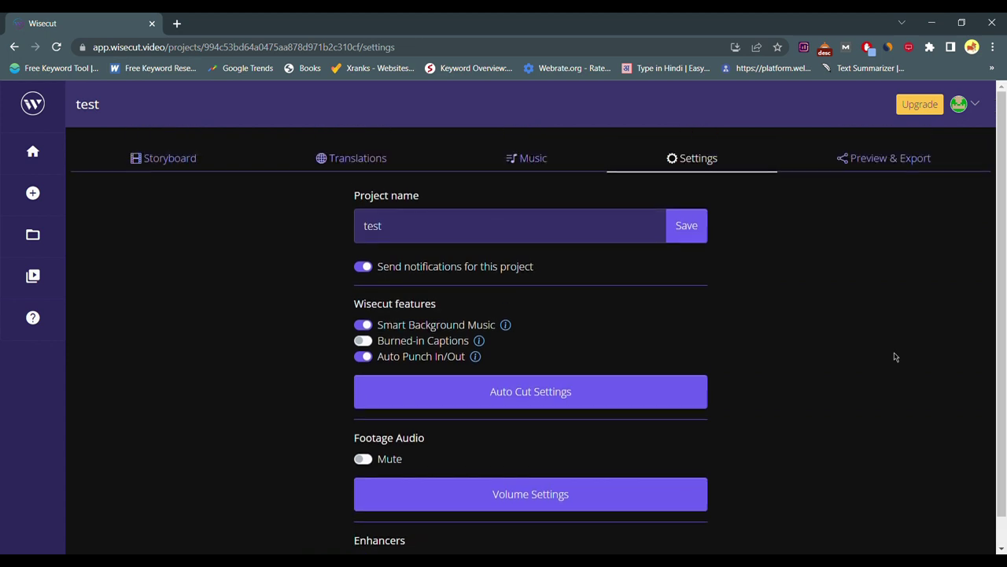
- Export the video in HD / 720p at Original size with audio and video and without burned-in captions
click(853, 180)
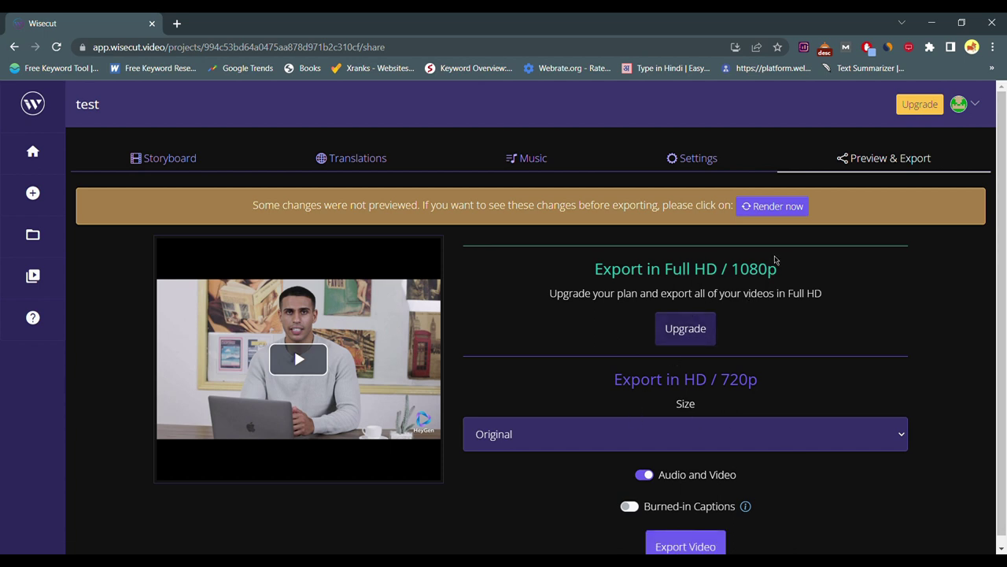
scroll(726, 306, down, 1)
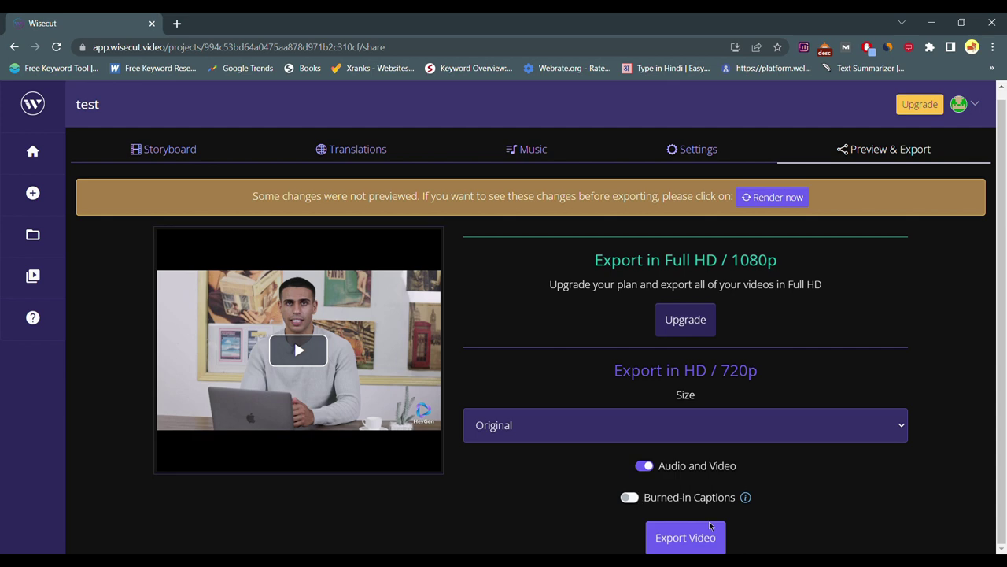
click(685, 538)
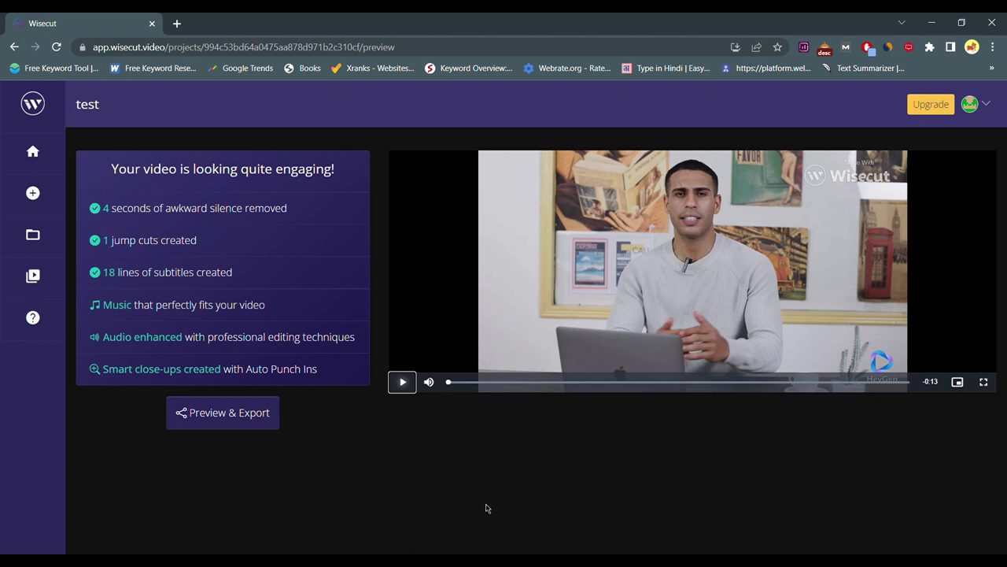
- Return to the home page and look over the latest project and the blog update
click(33, 151)
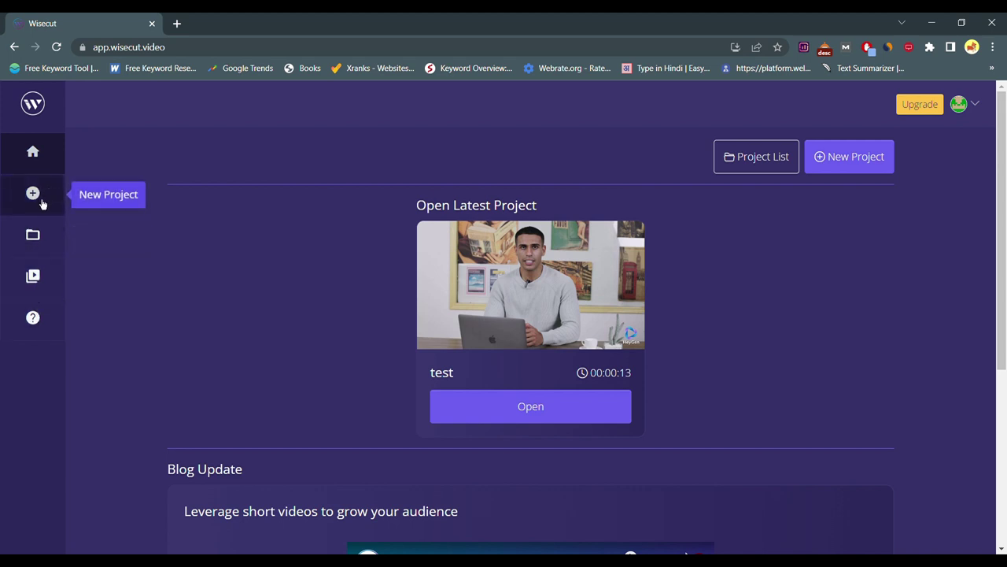
scroll(672, 310, down, 4)
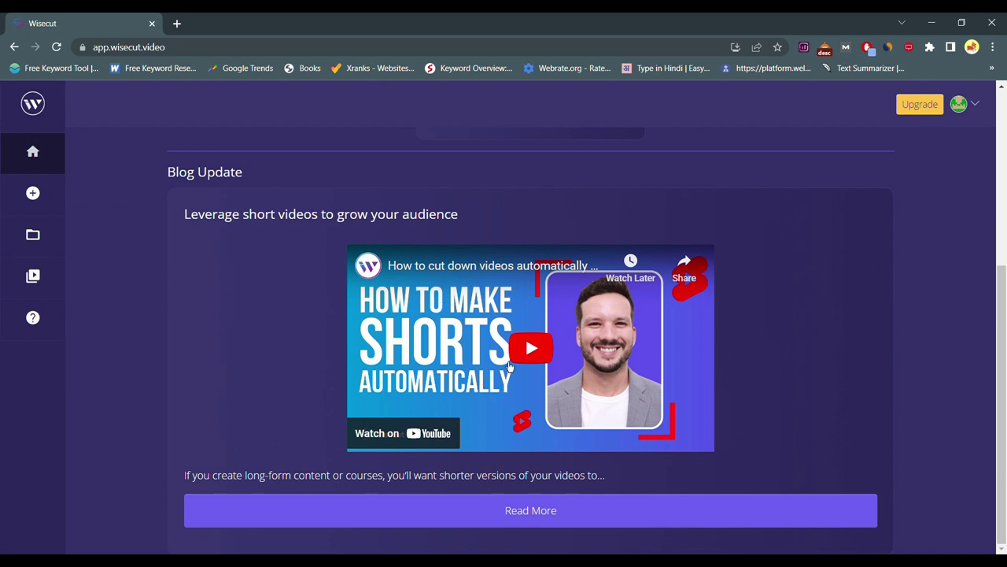
scroll(509, 366, up, 4)
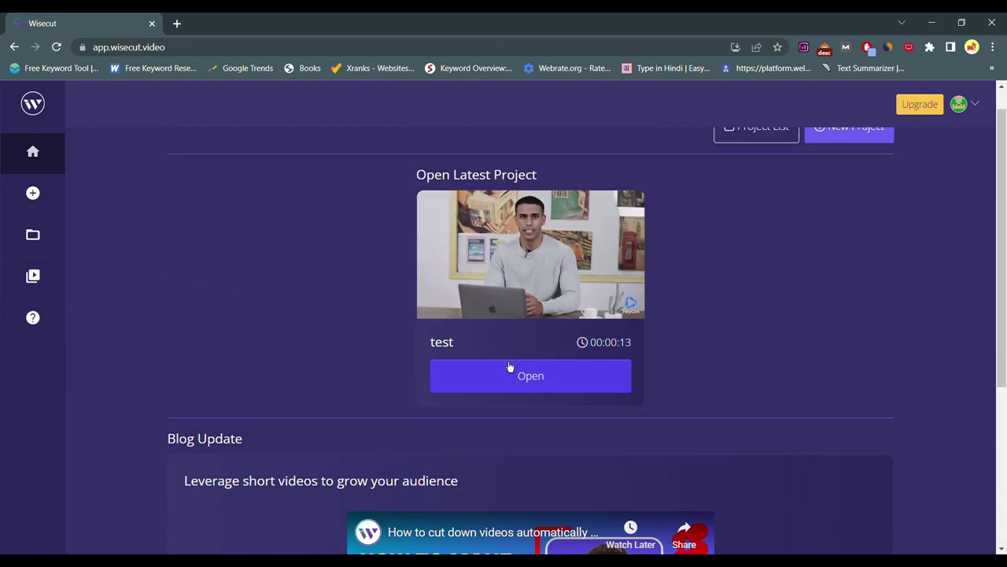